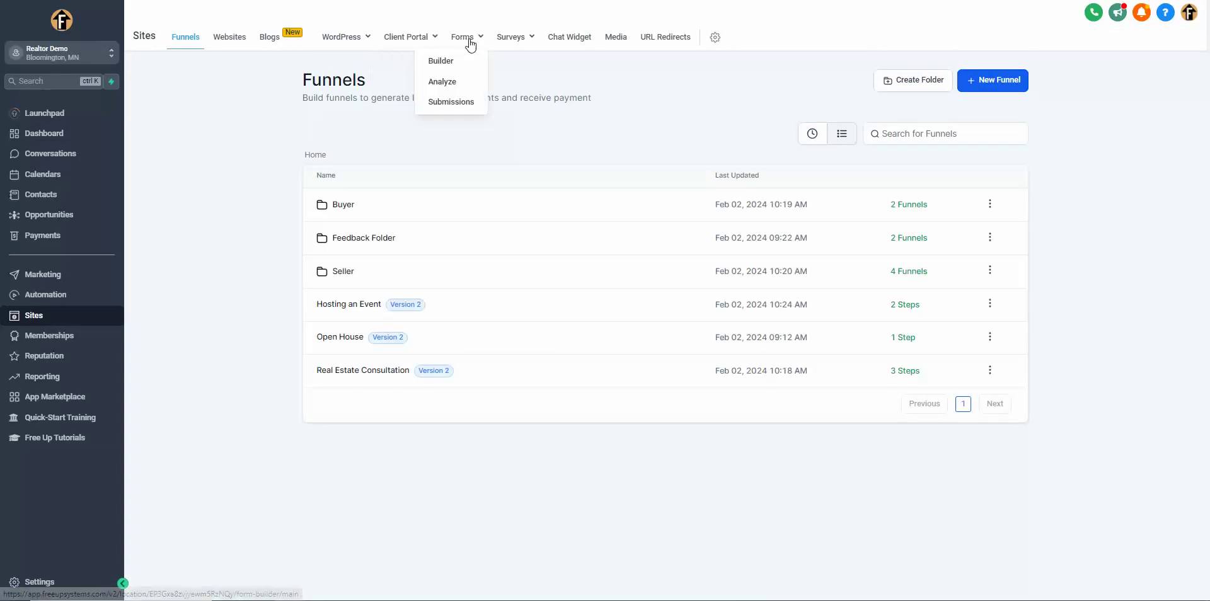
Open the form builder and start adding a new form from a template.
mouse_move(467, 43)
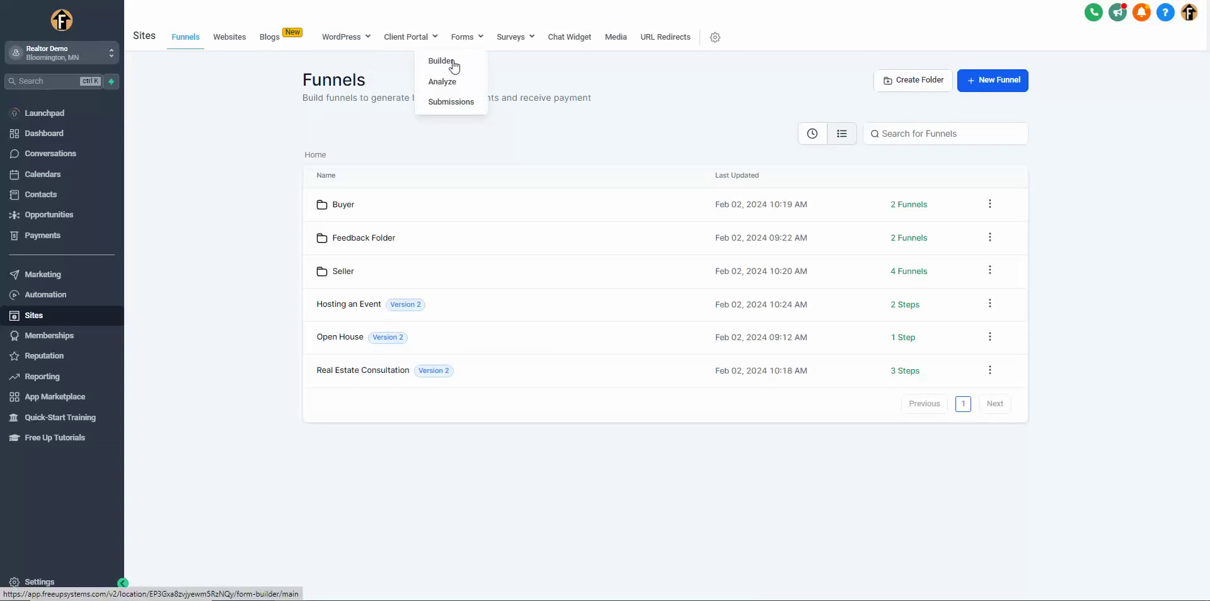
click(454, 67)
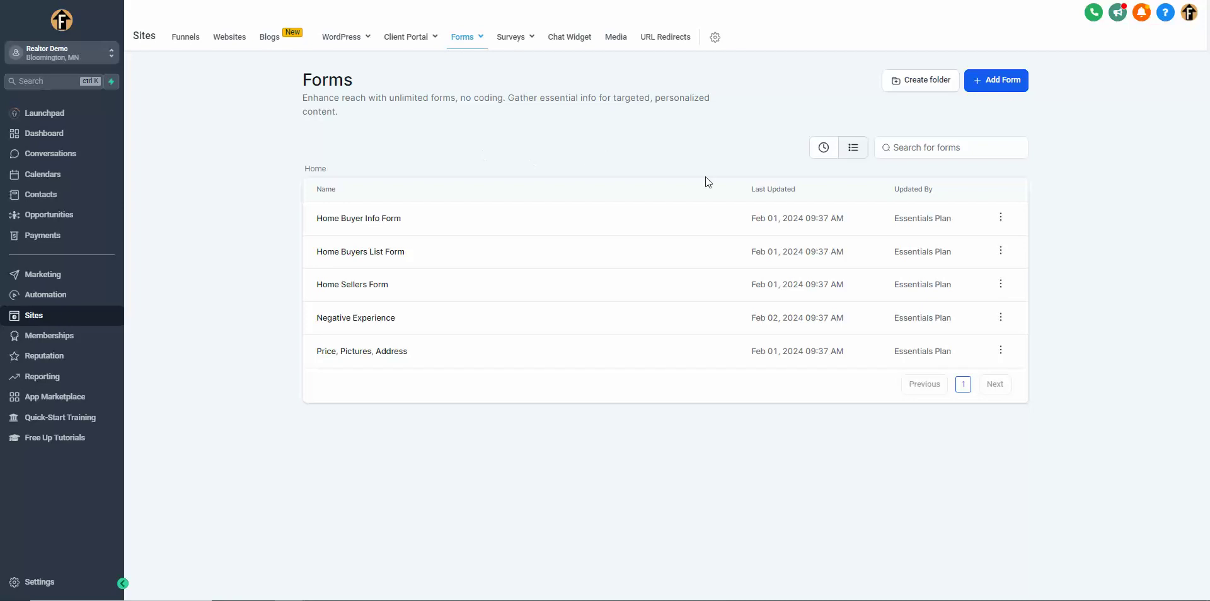
click(1006, 83)
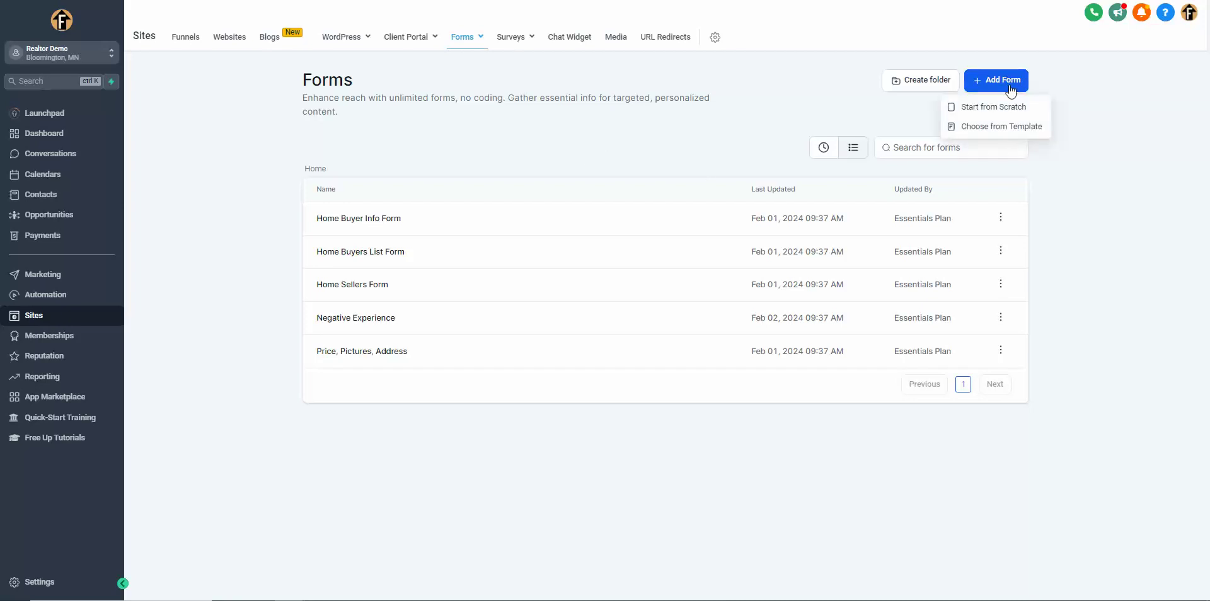
click(1008, 130)
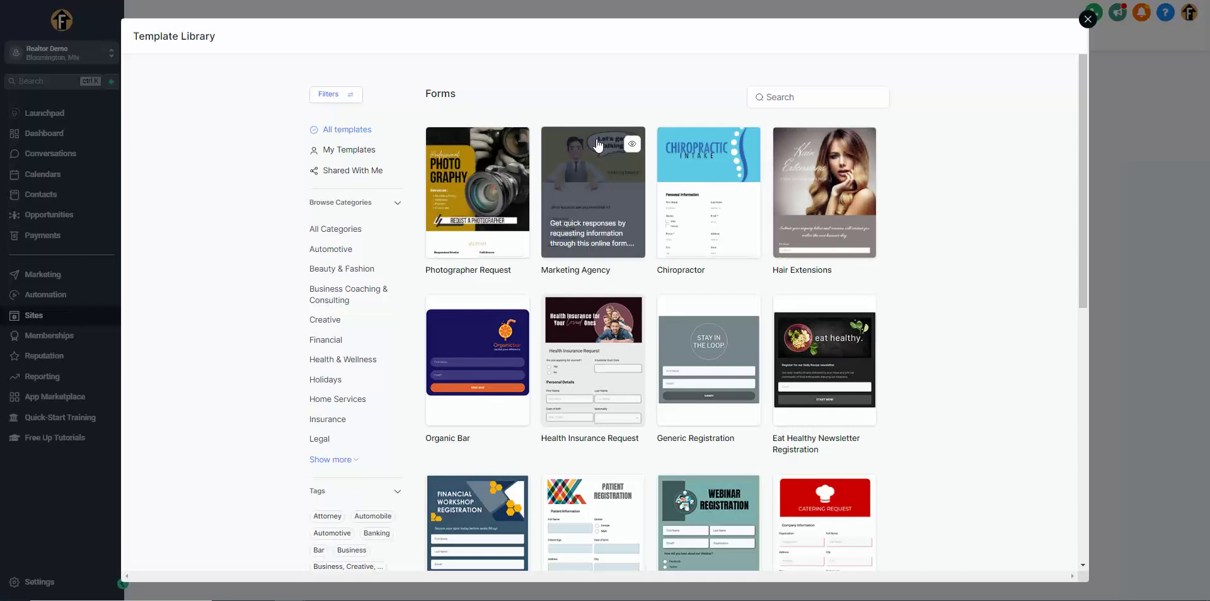
Filter the template library to the Real Estate category and create the form from the Generic Sign Up template.
scroll(410, 288, down, 1)
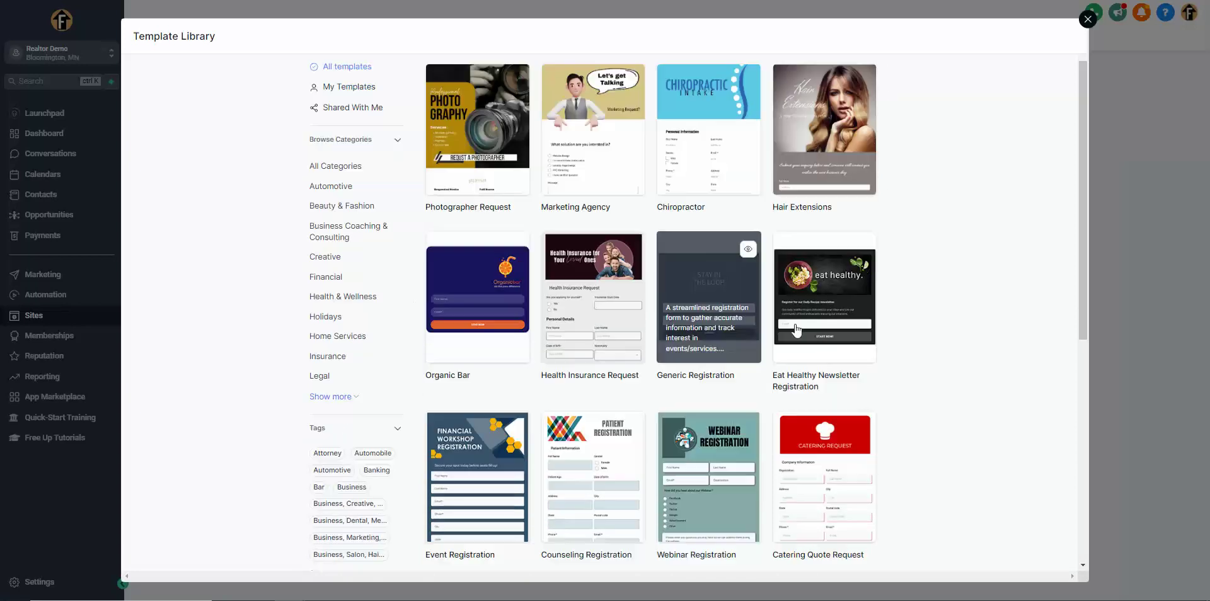
click(338, 397)
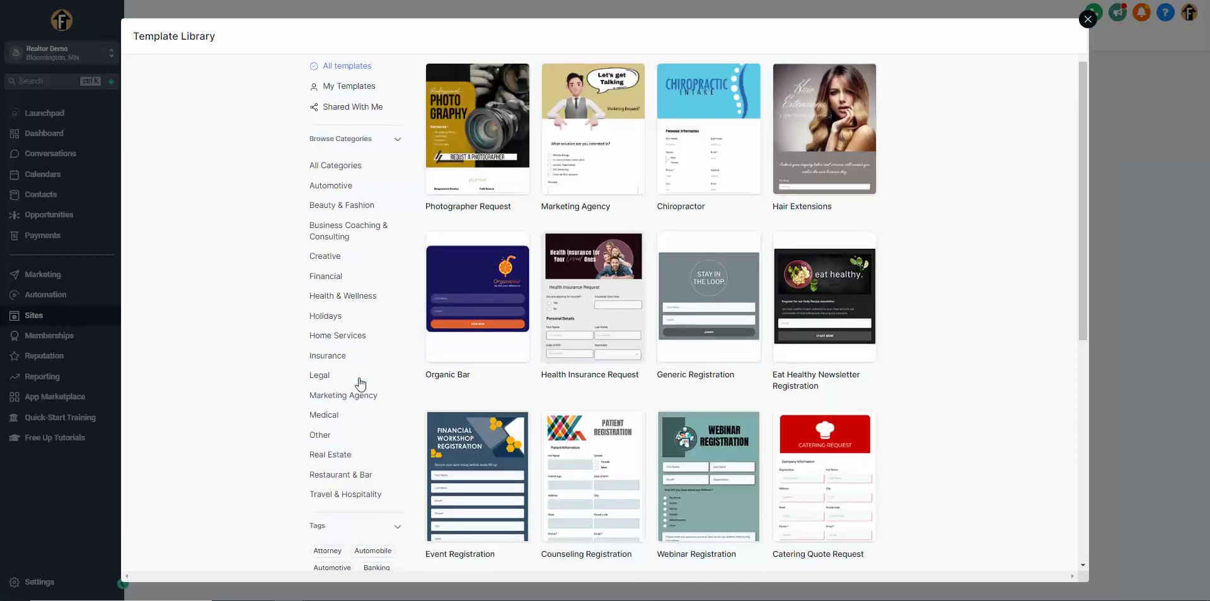
scroll(347, 372, down, 3)
click(334, 268)
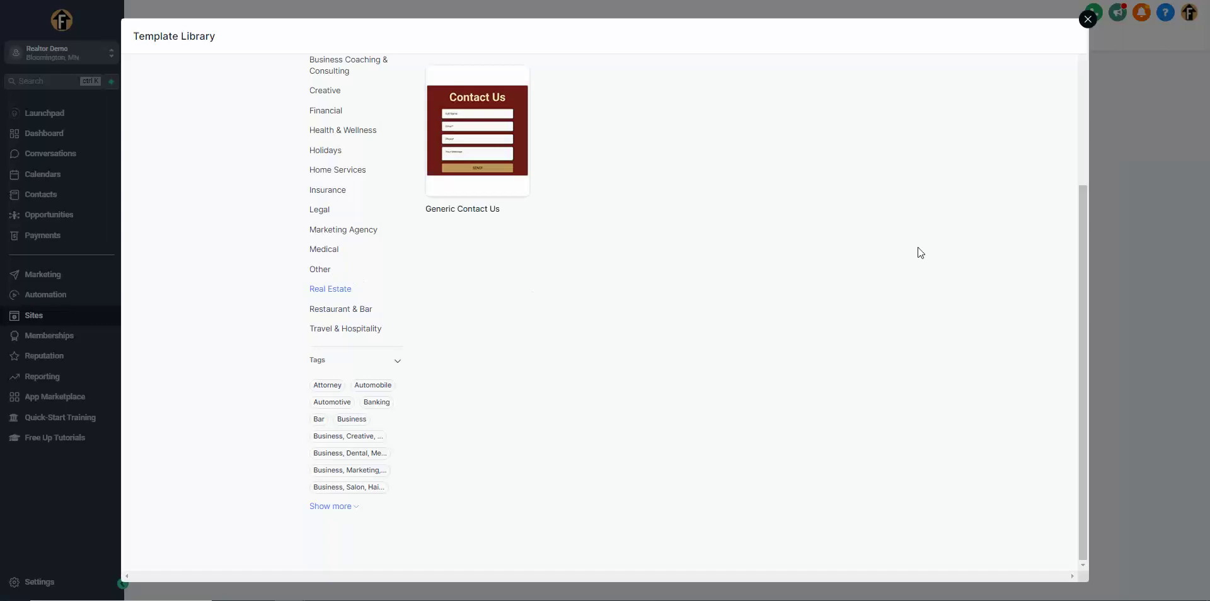
scroll(835, 271, up, 4)
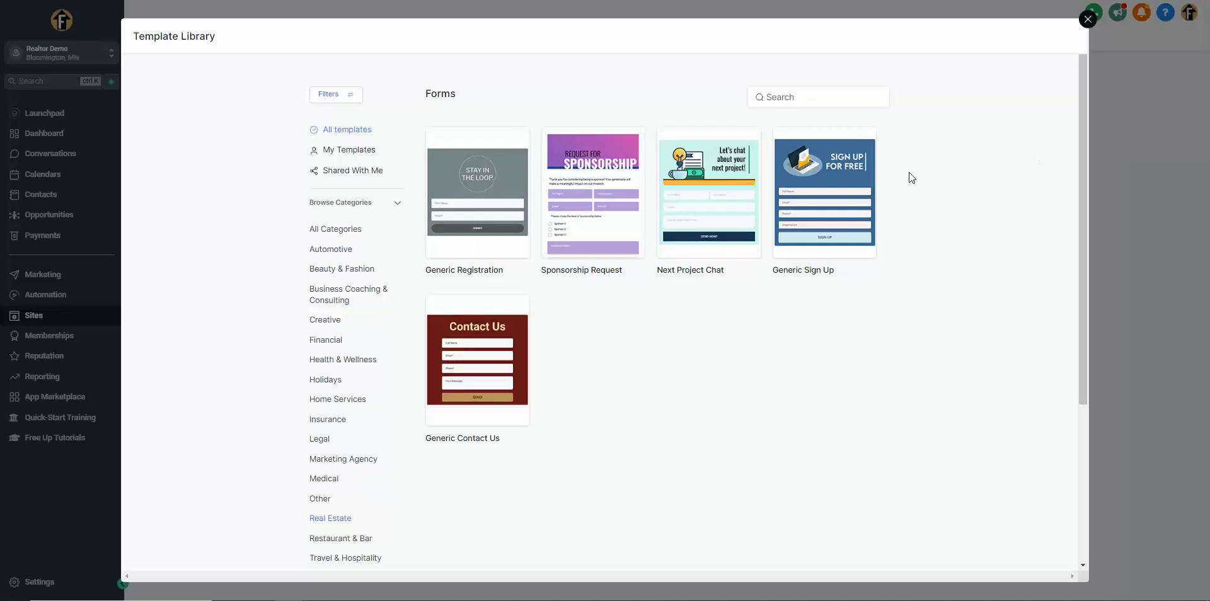
click(845, 172)
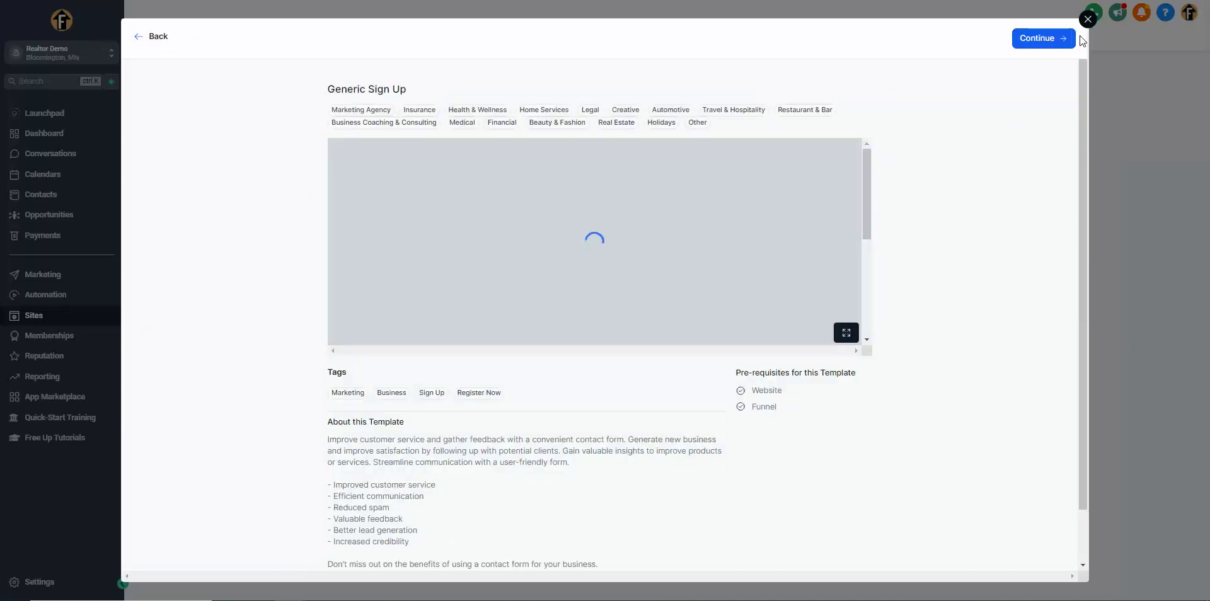
click(1041, 39)
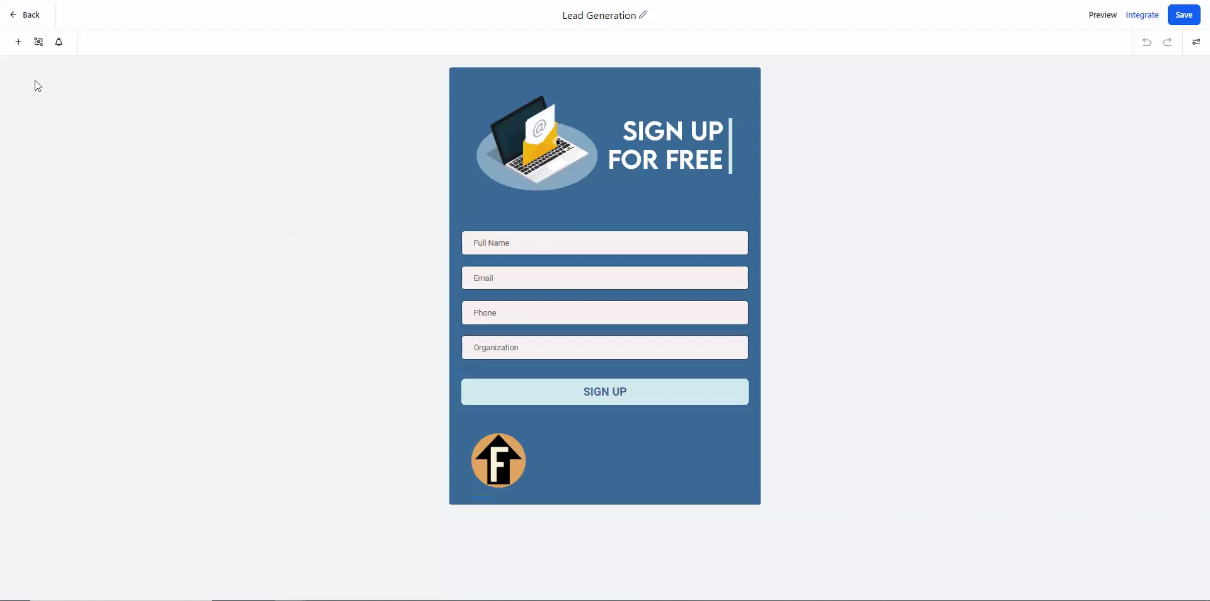
Show the form elements and the form's style options, and bring up the settings of the header image.
click(19, 43)
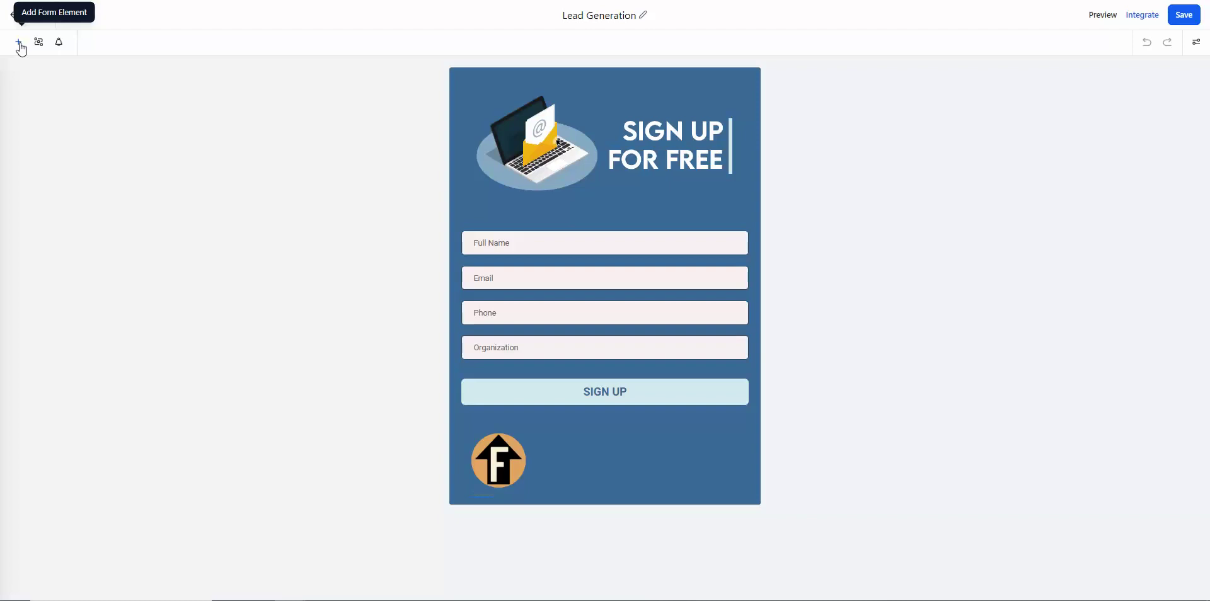
click(1196, 45)
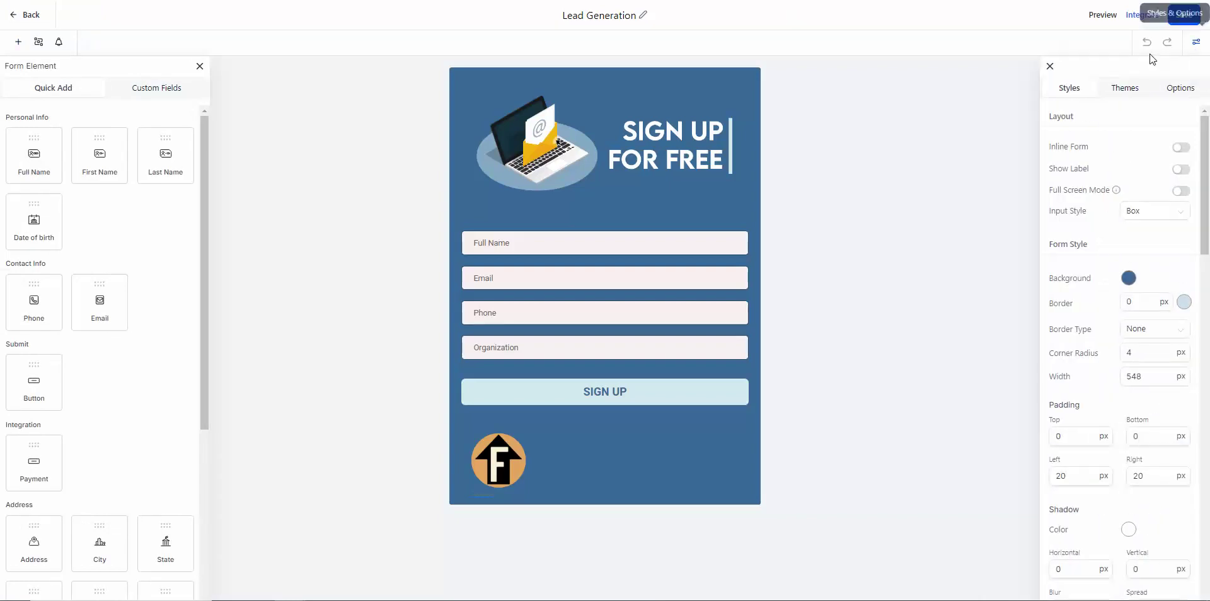
click(648, 91)
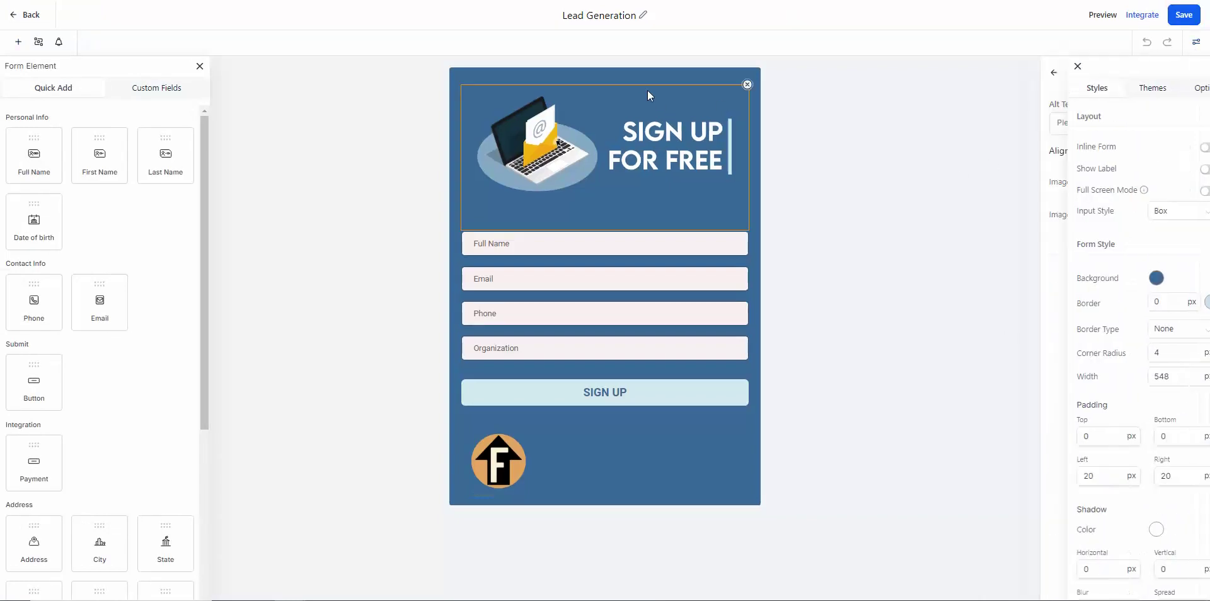
click(591, 477)
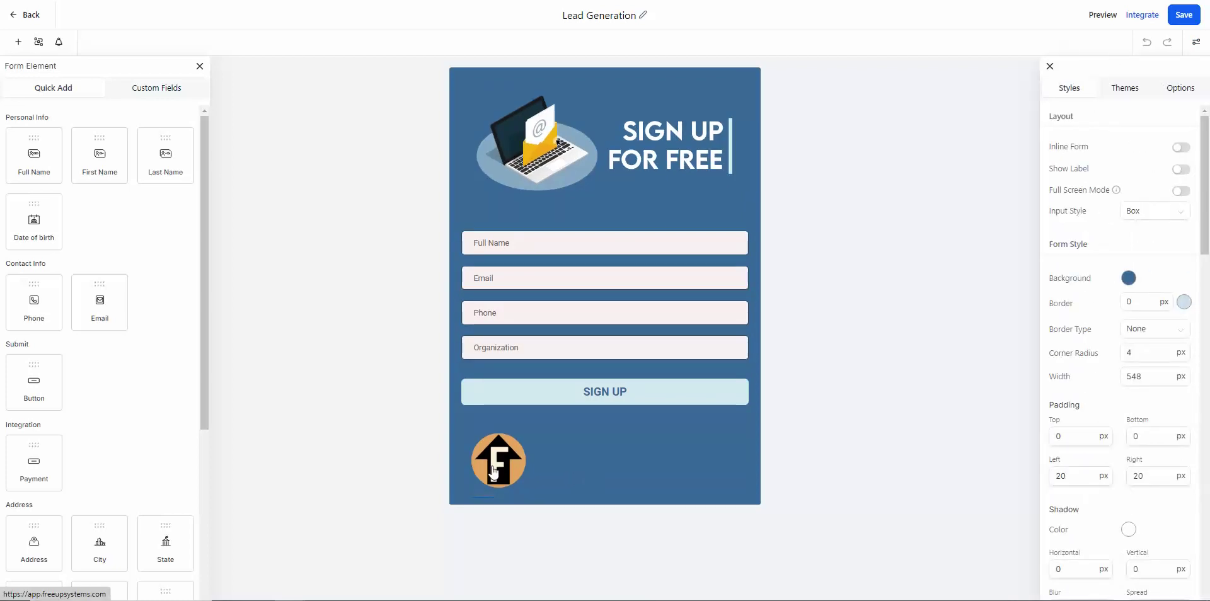
click(663, 133)
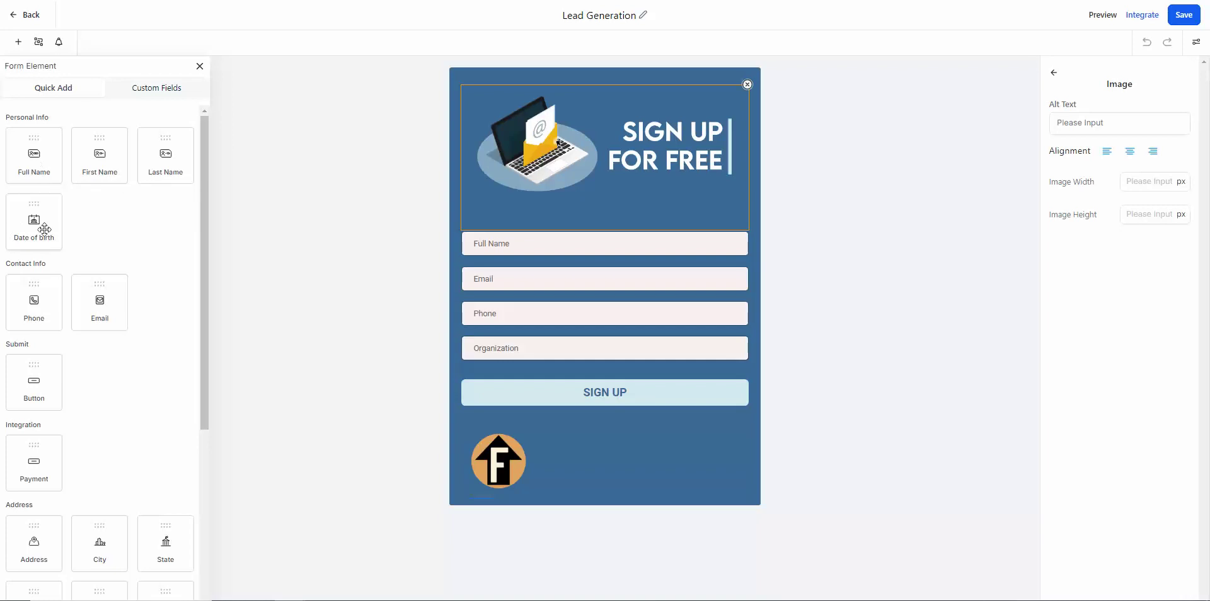
Add a Date of birth field between Phone and Organization and make it required.
scroll(123, 293, down, 1)
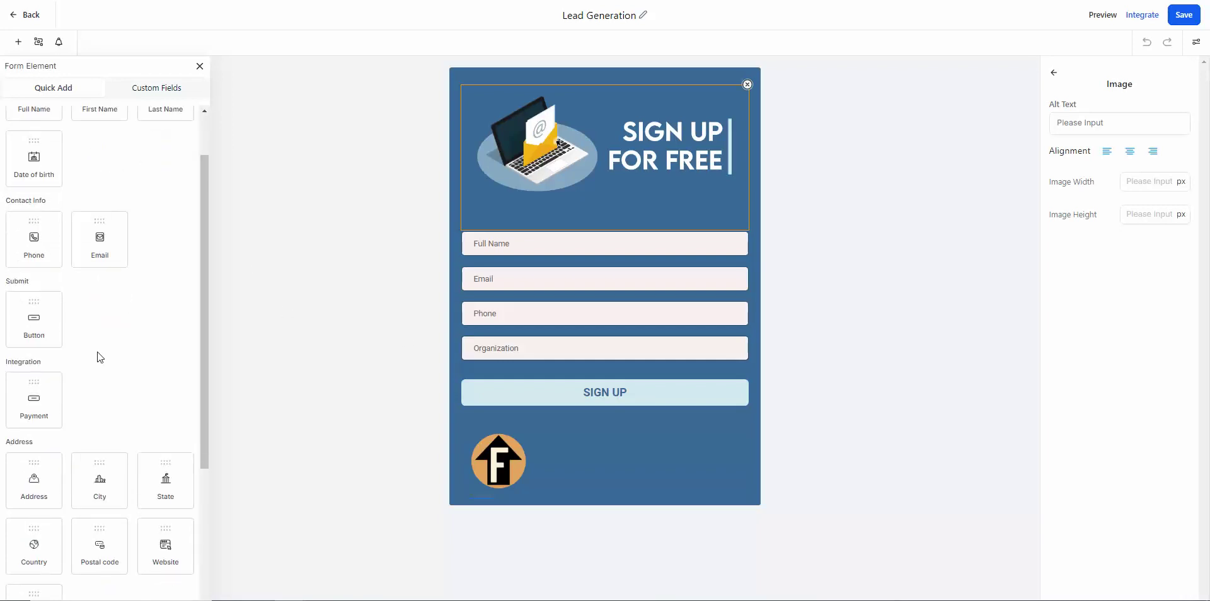
scroll(110, 357, up, 1)
drag(38, 211, 574, 387)
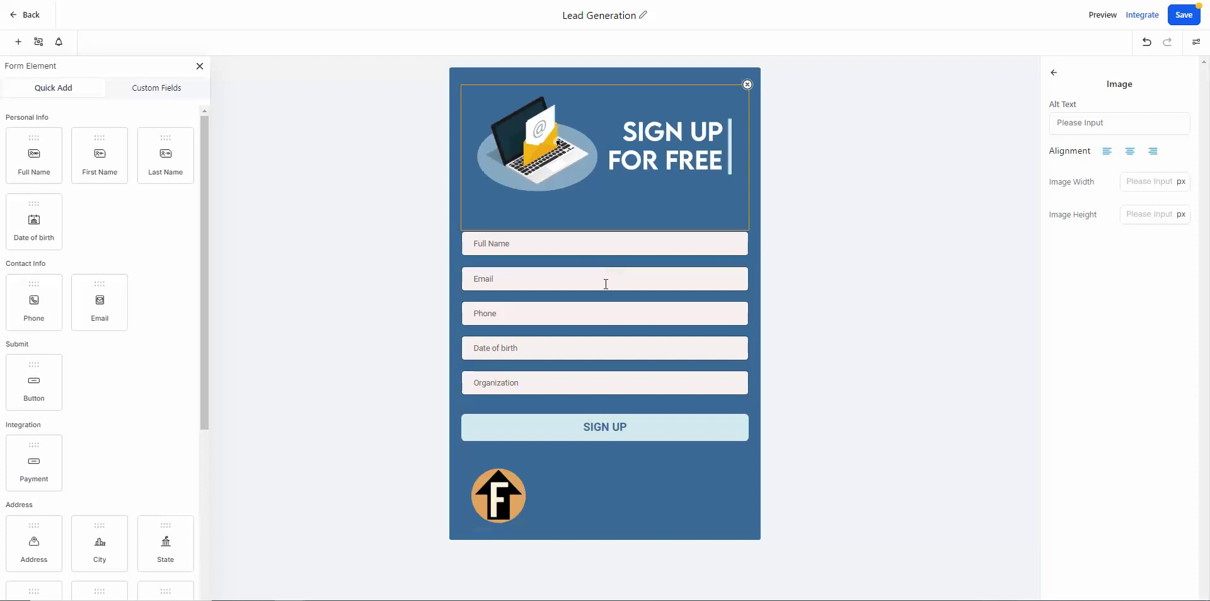
click(594, 354)
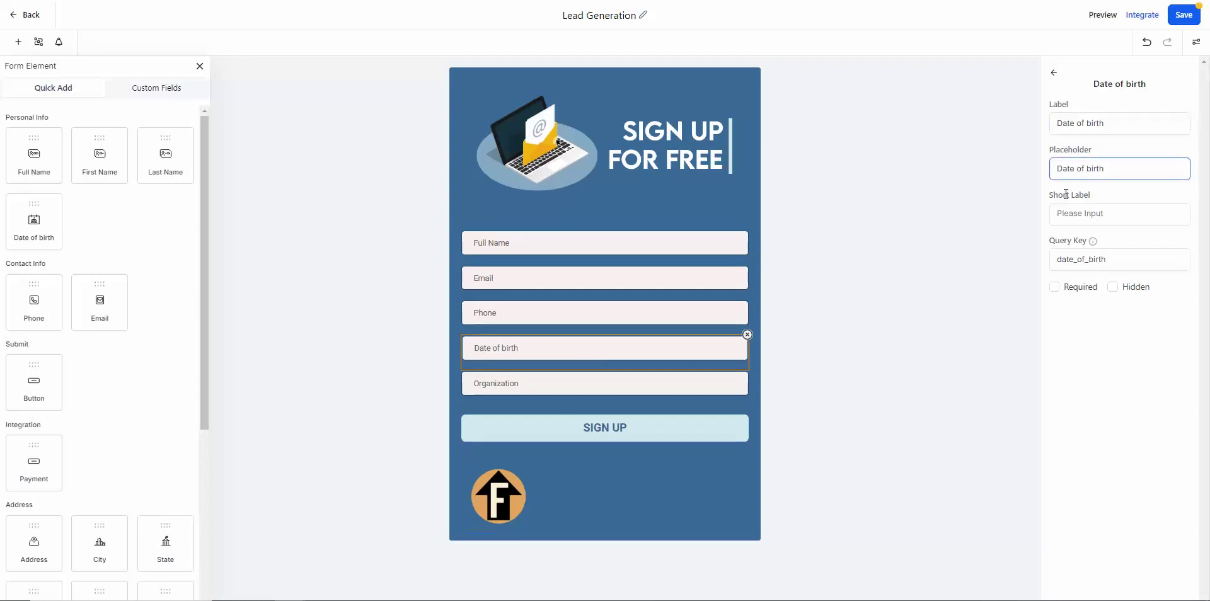
click(1054, 288)
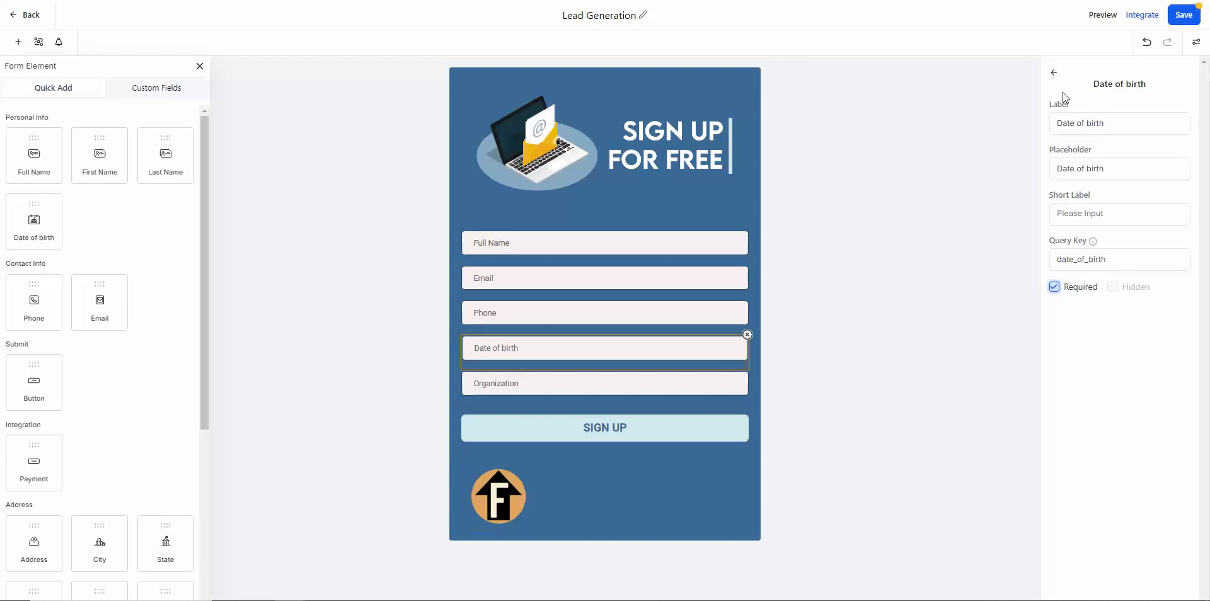
click(1054, 73)
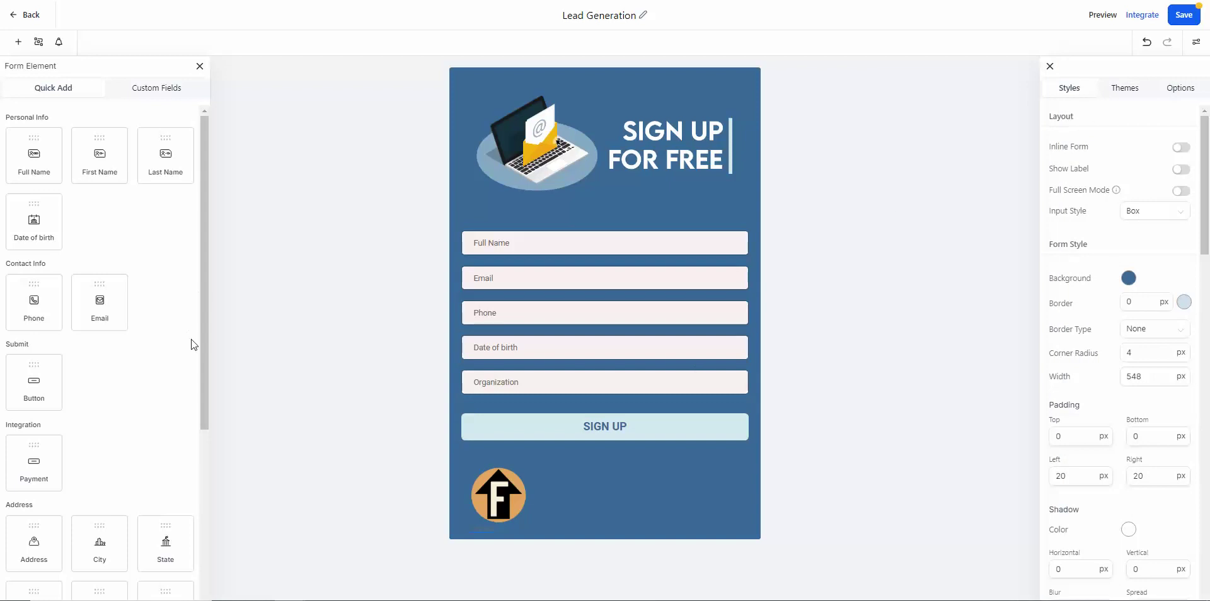
Look through the remaining quick-add elements, and begin creating a new custom field for the form.
scroll(153, 365, down, 4)
scroll(126, 441, down, 1)
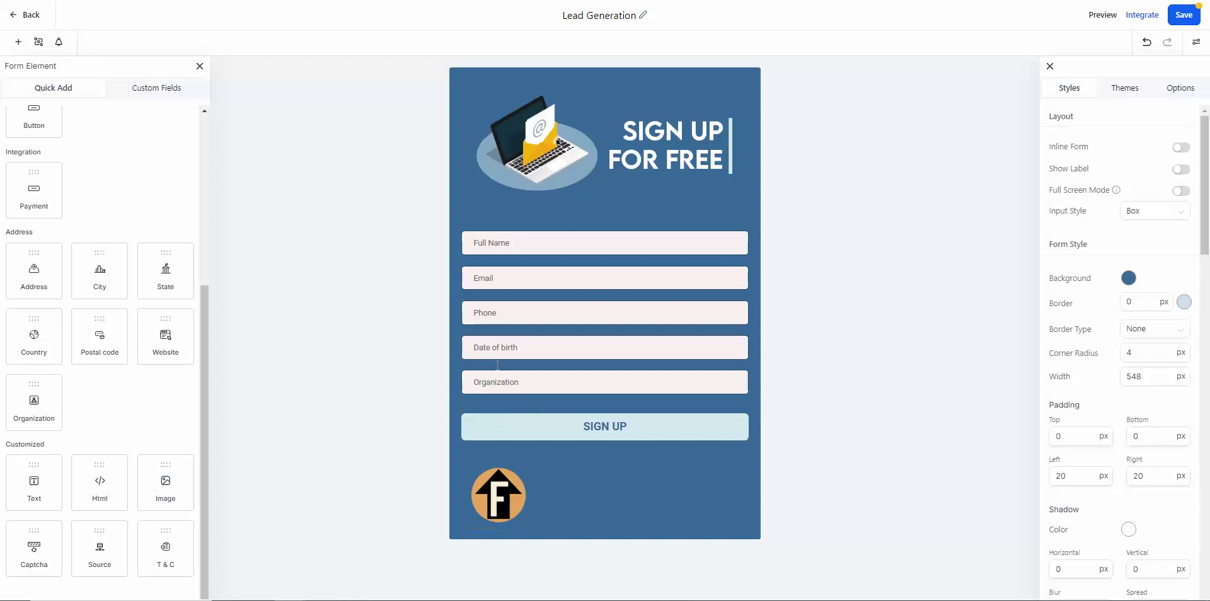
scroll(151, 183, up, 5)
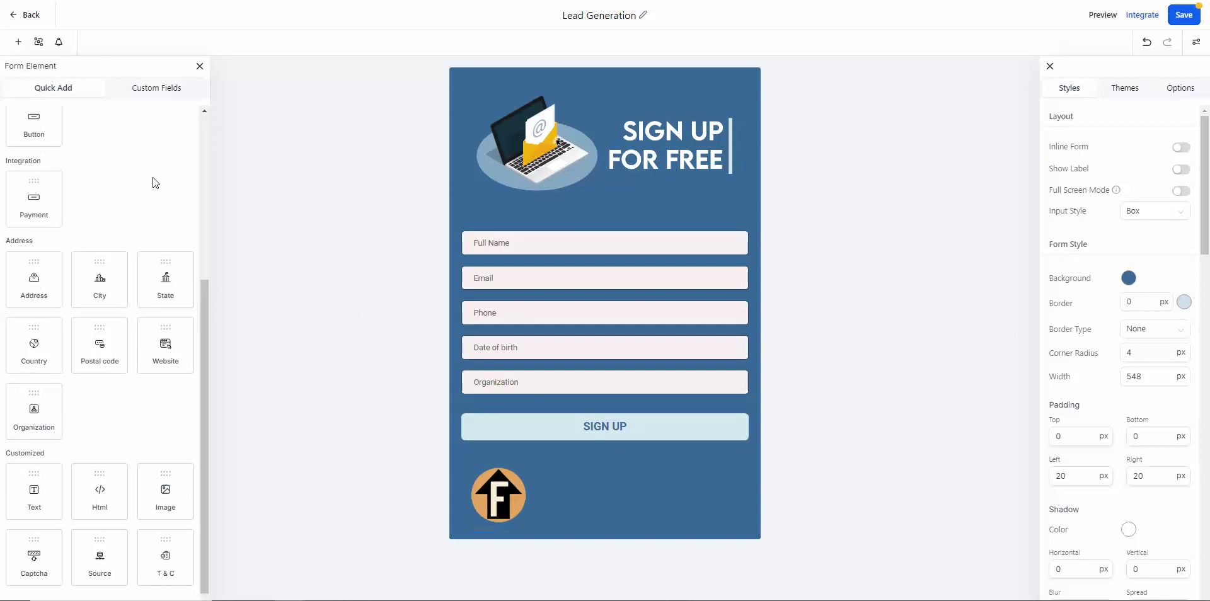
click(152, 89)
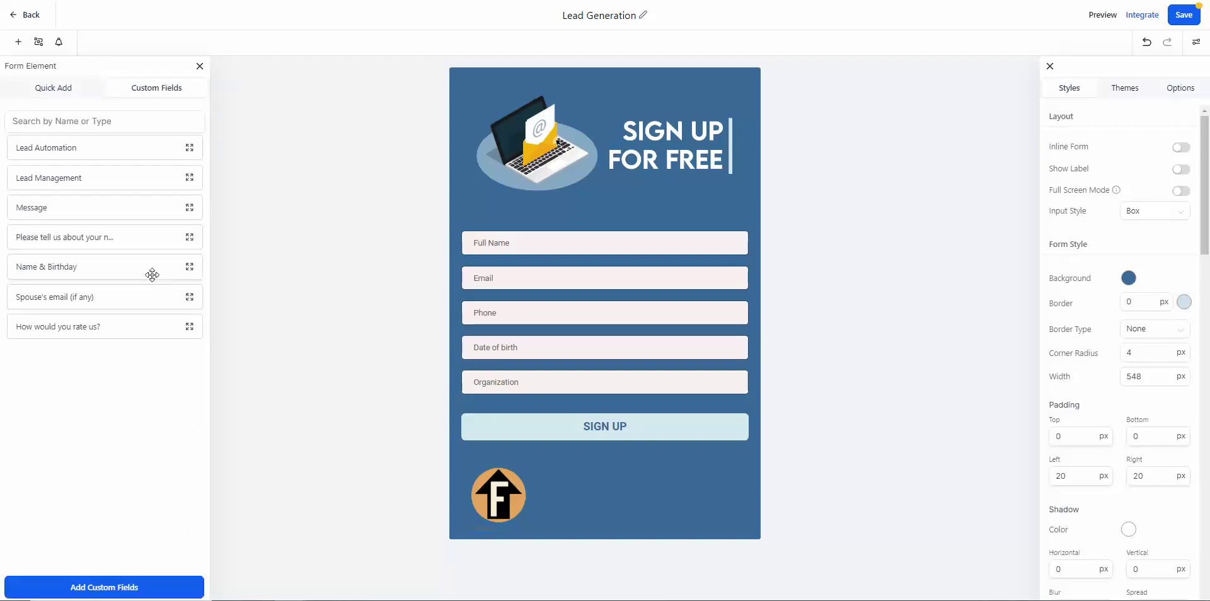
click(104, 589)
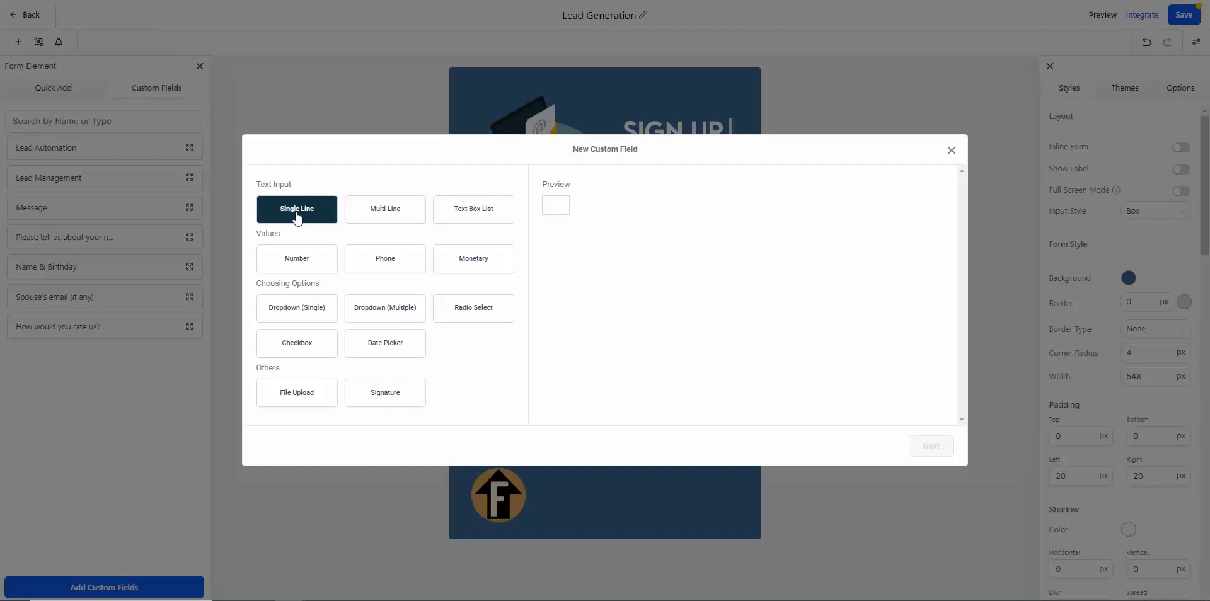
Preview the Multi Line, Text Box List, Number, Phone, Monetary, Dropdown (Single), Dropdown (Multiple) and Radio Select custom field types.
click(382, 225)
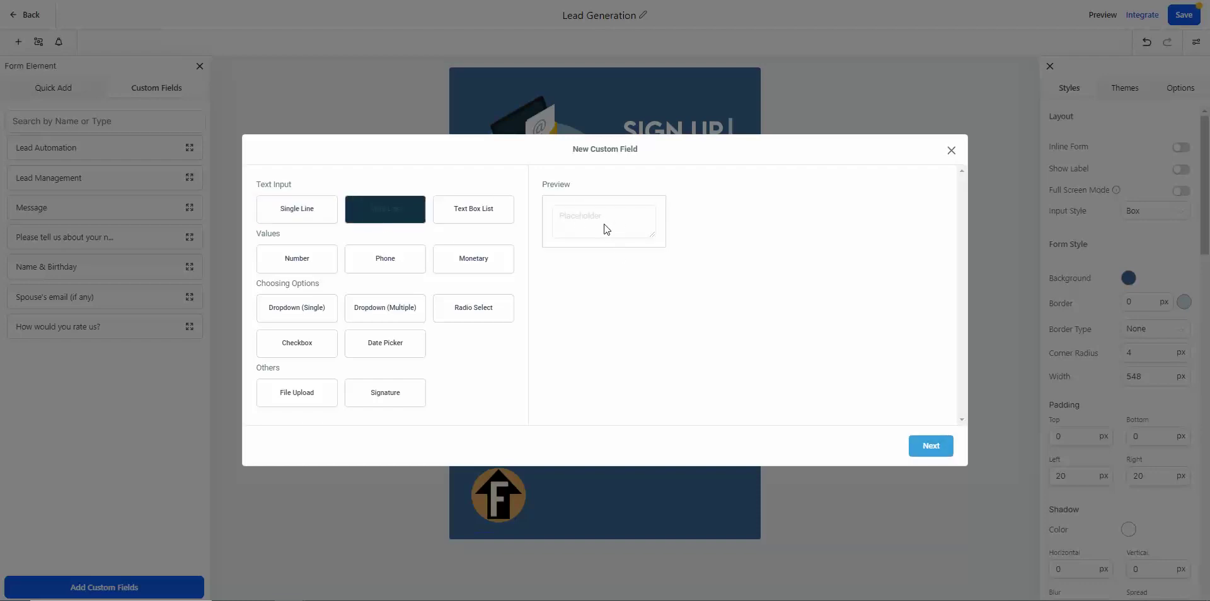
click(481, 220)
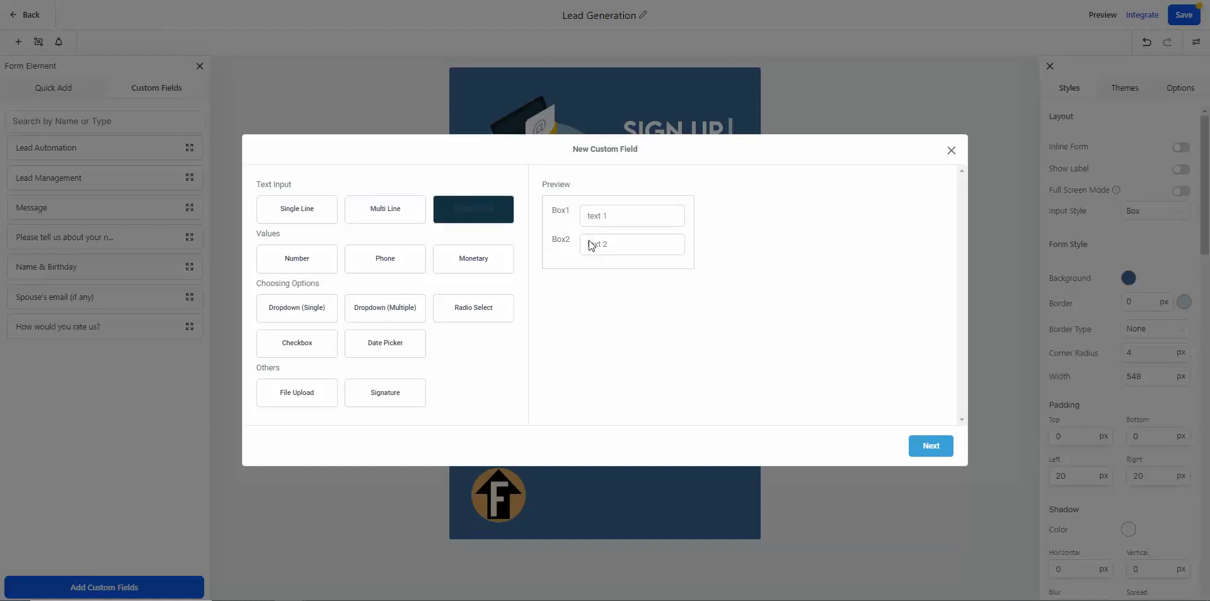
click(283, 271)
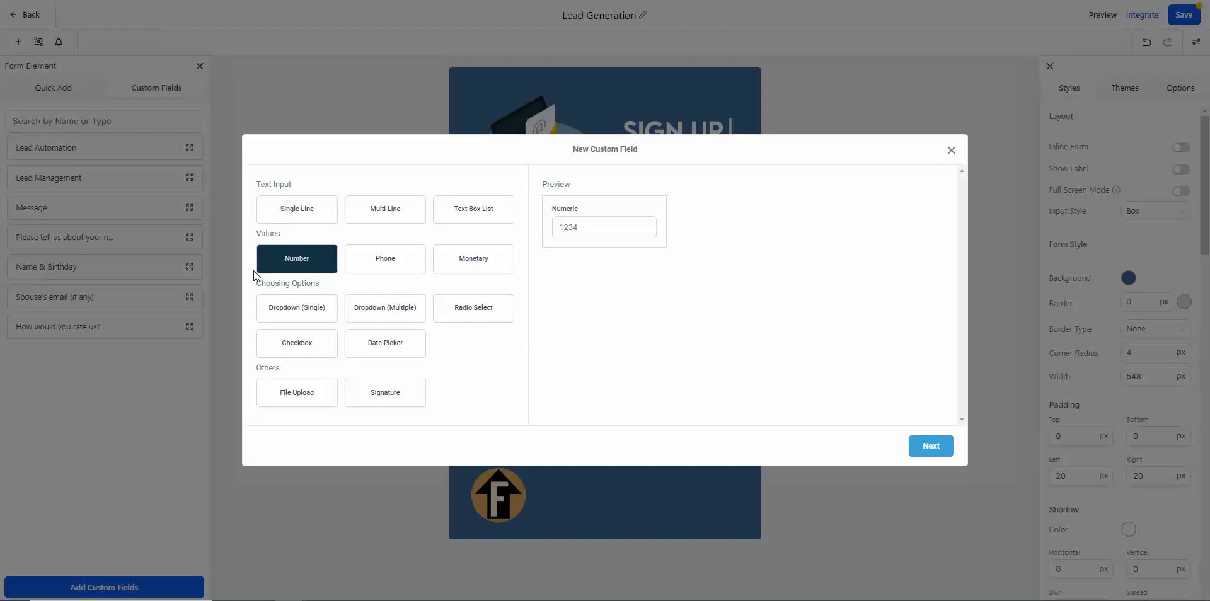
click(386, 269)
click(498, 262)
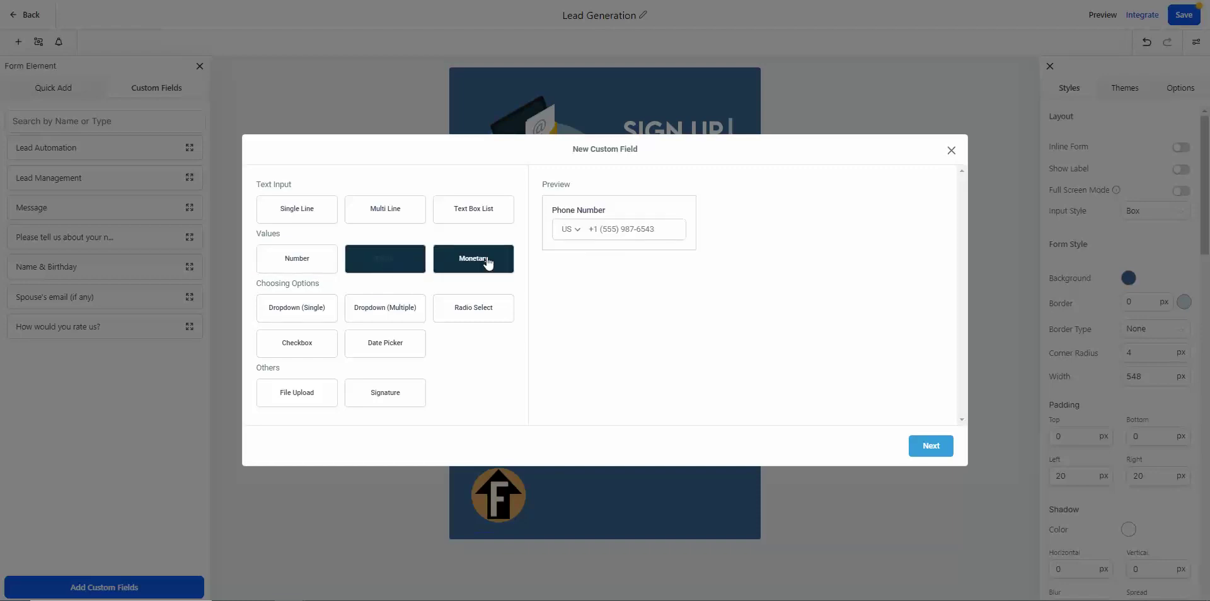
click(309, 317)
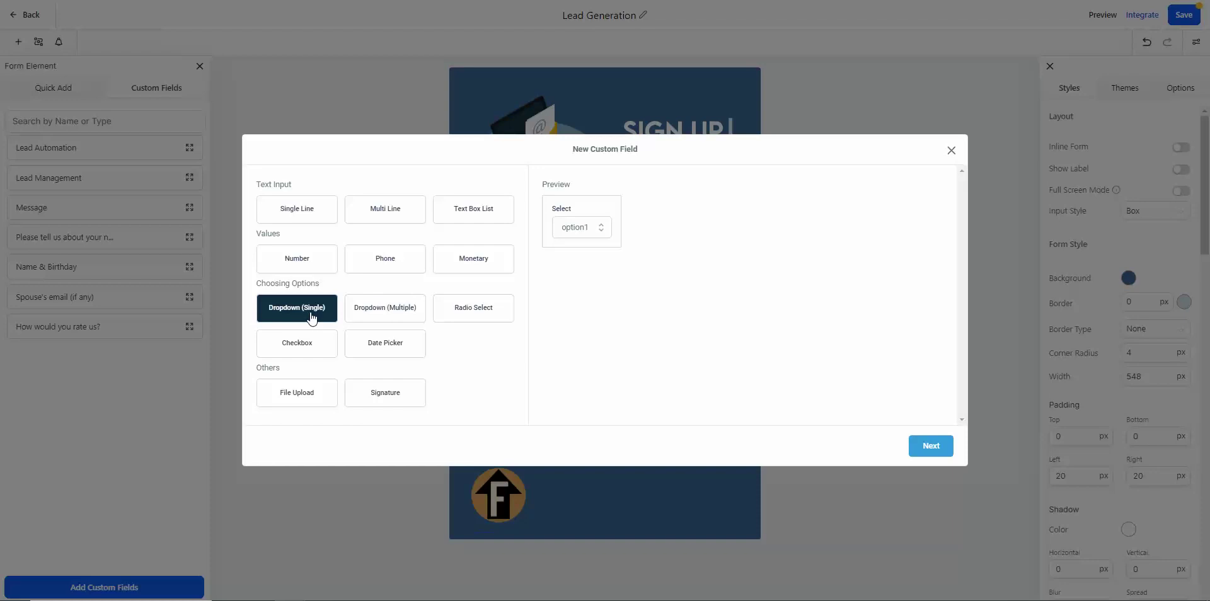
click(397, 313)
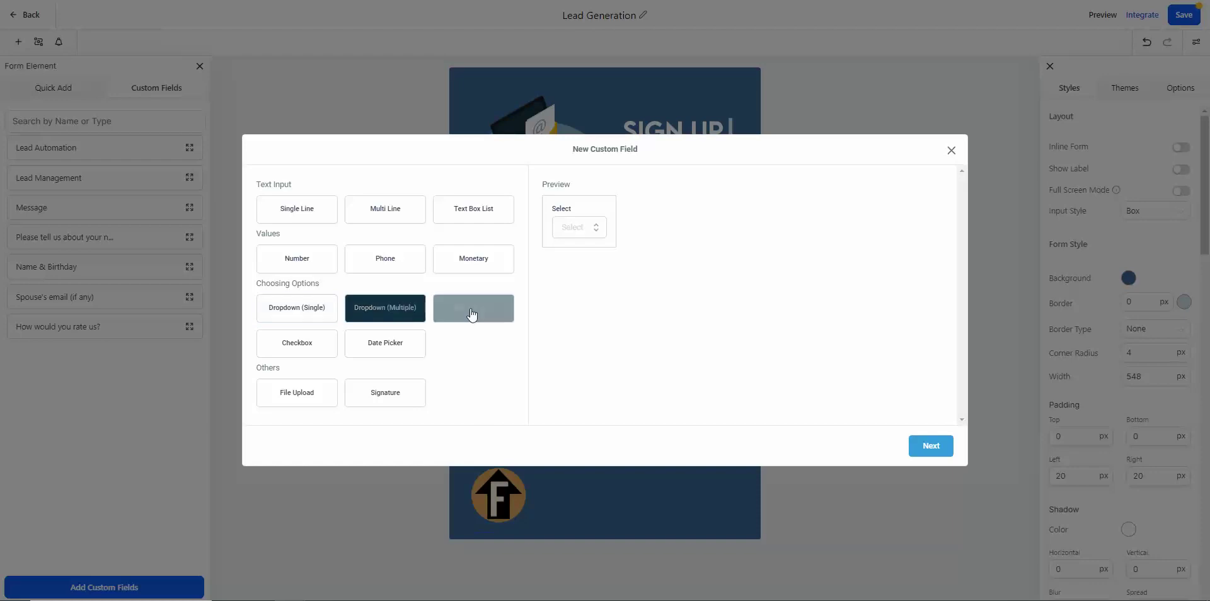
click(472, 314)
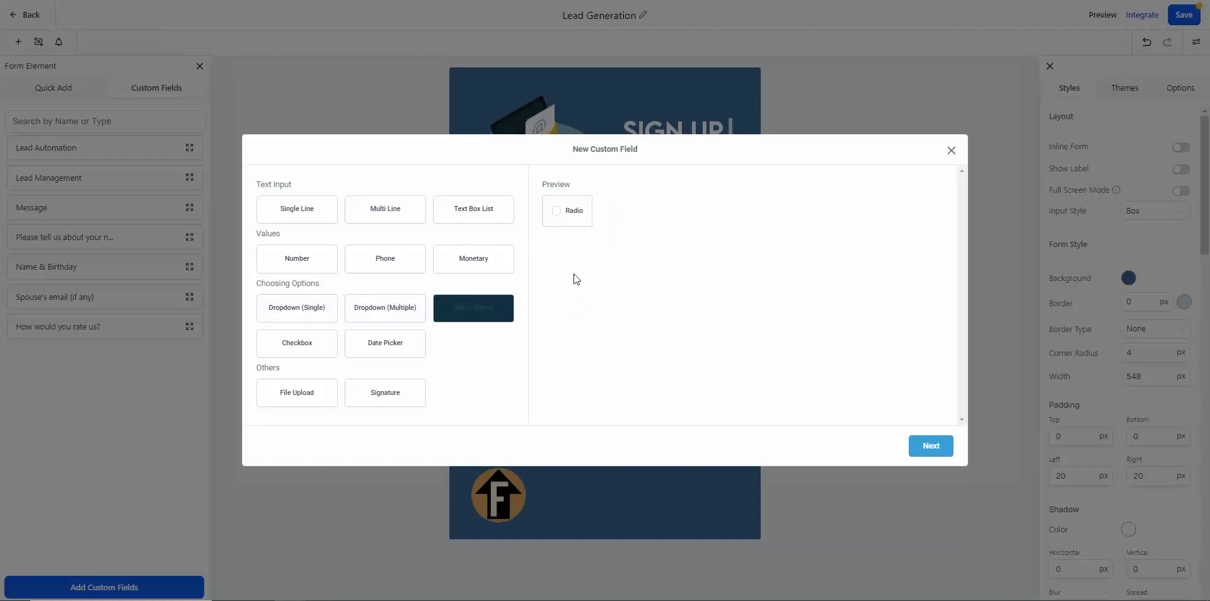
Choose the Checkbox type for the custom field, name it Example, keep Contact as the object and set its group to General Info.
click(300, 347)
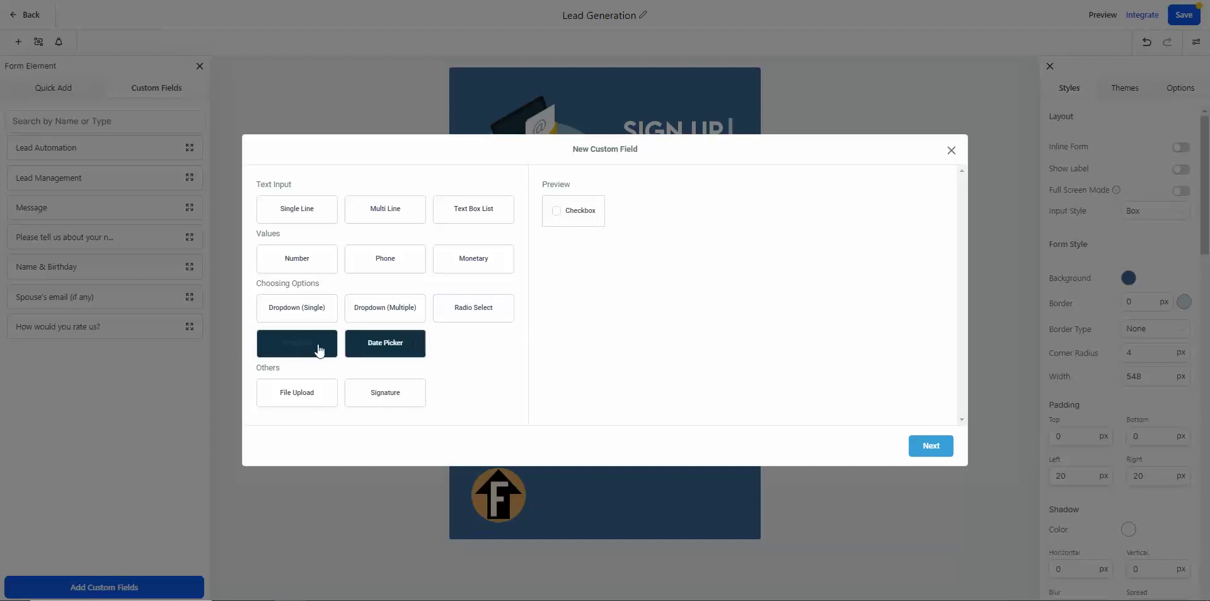
click(930, 446)
click(360, 251)
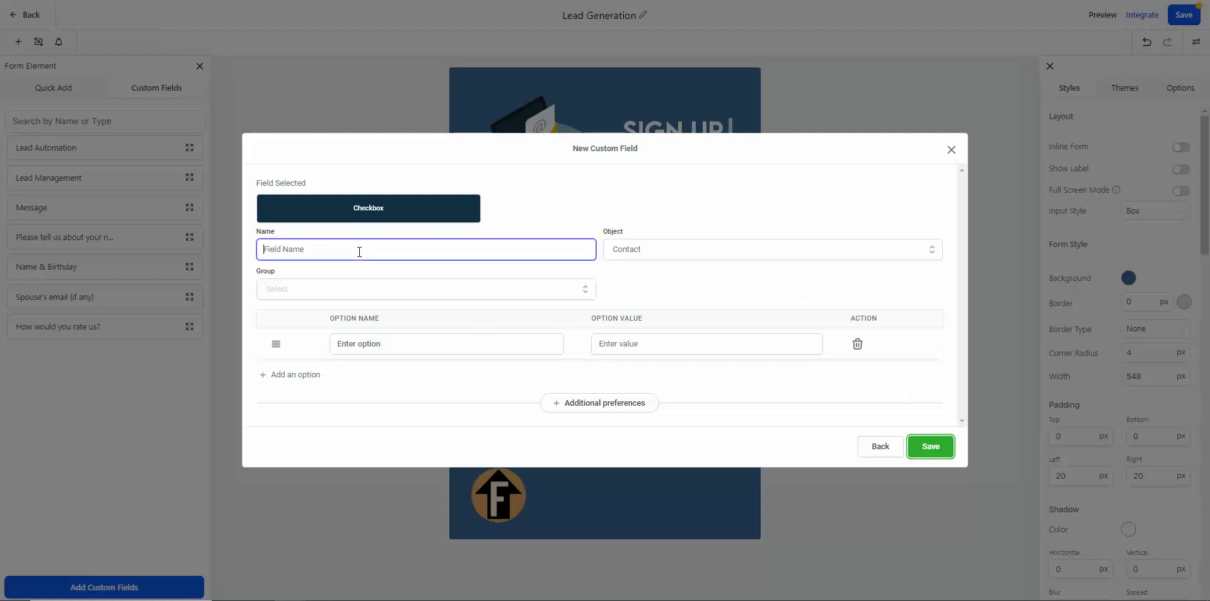
text(Example)
click(715, 249)
click(687, 275)
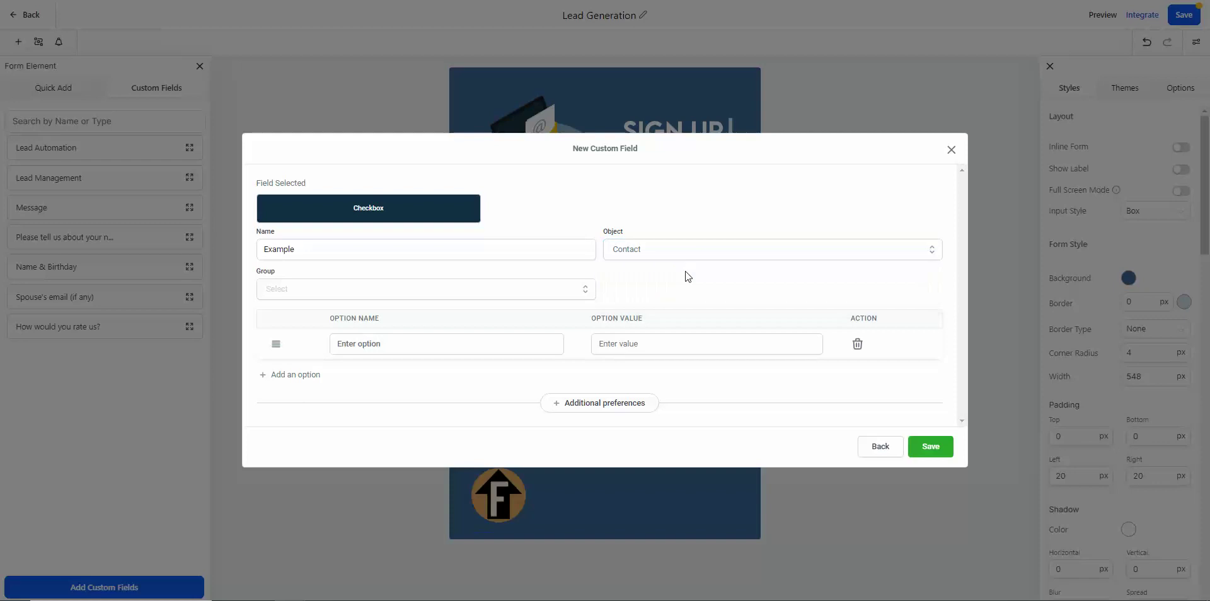
click(464, 293)
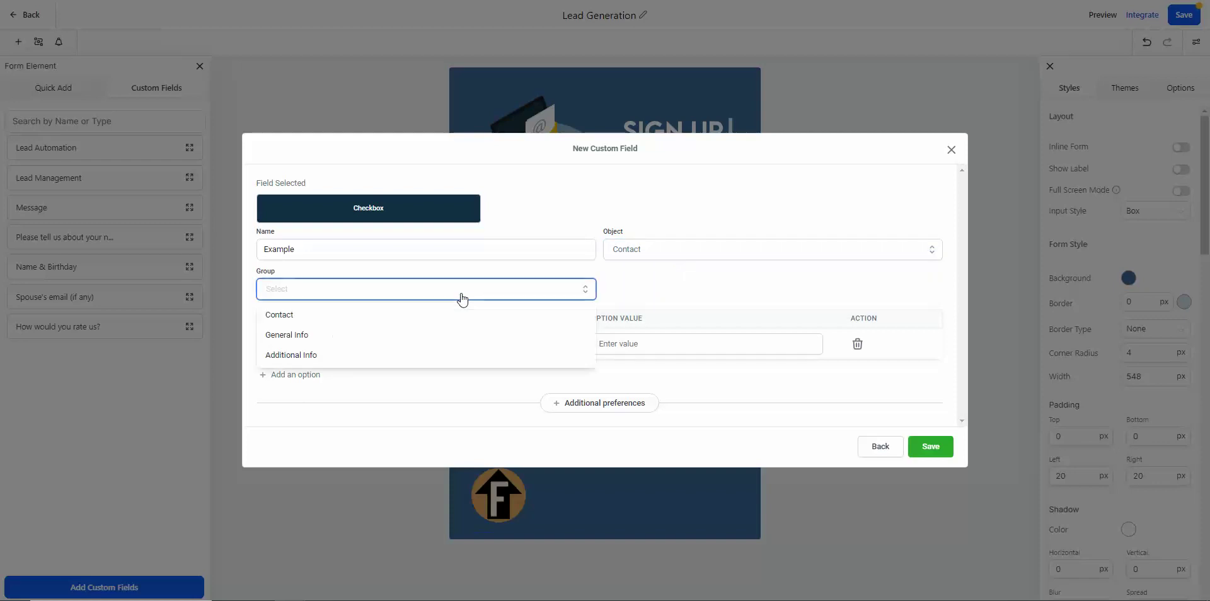
click(441, 336)
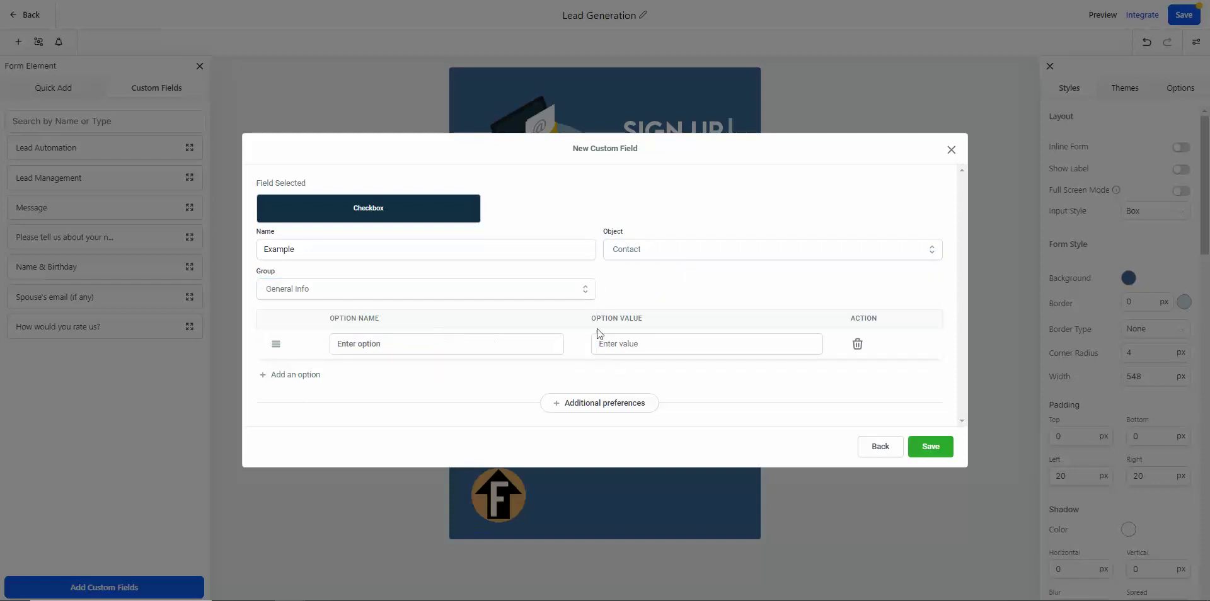
Give the Example checkbox field the options Yes, No and Maybe, and save the new custom field.
click(416, 344)
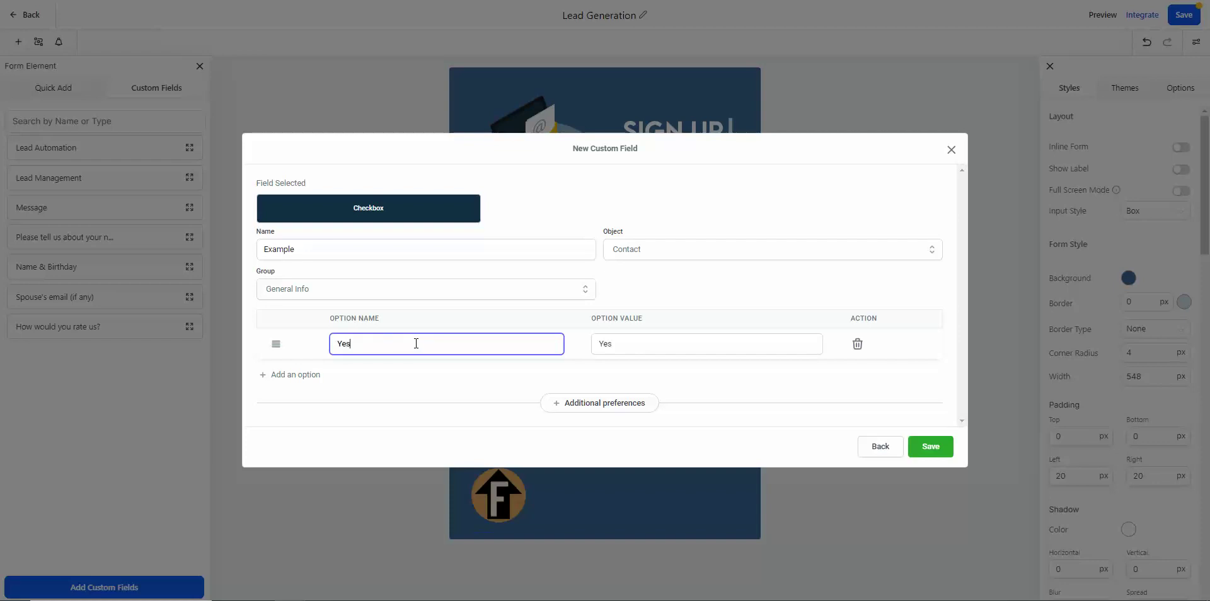
click(296, 378)
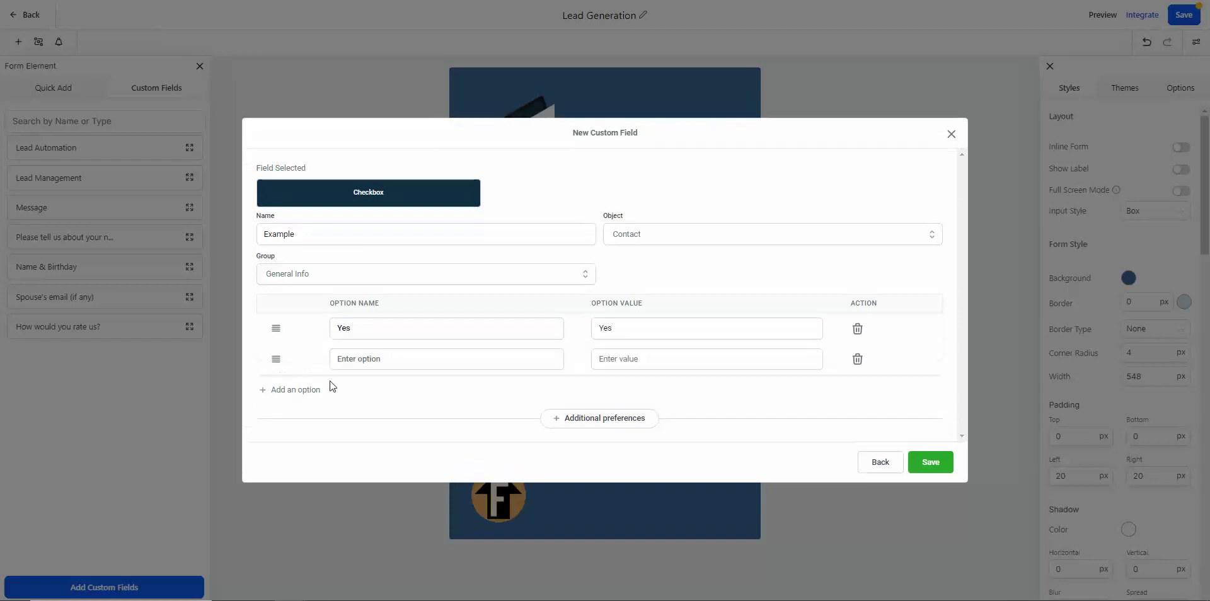
click(362, 360)
text(No)
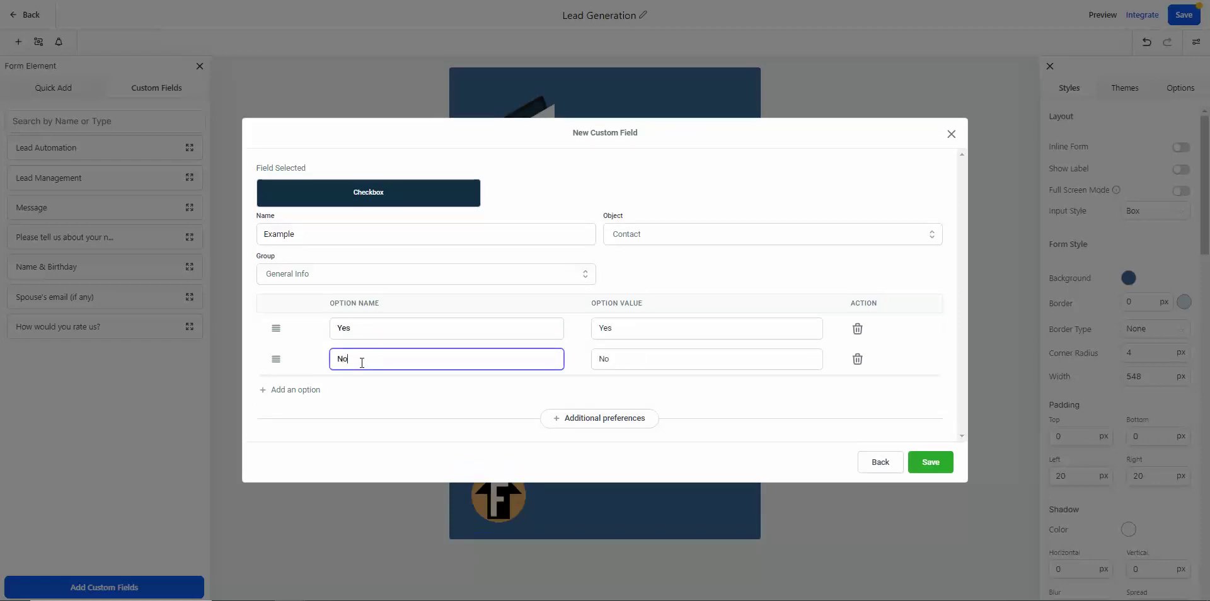
click(284, 392)
click(383, 379)
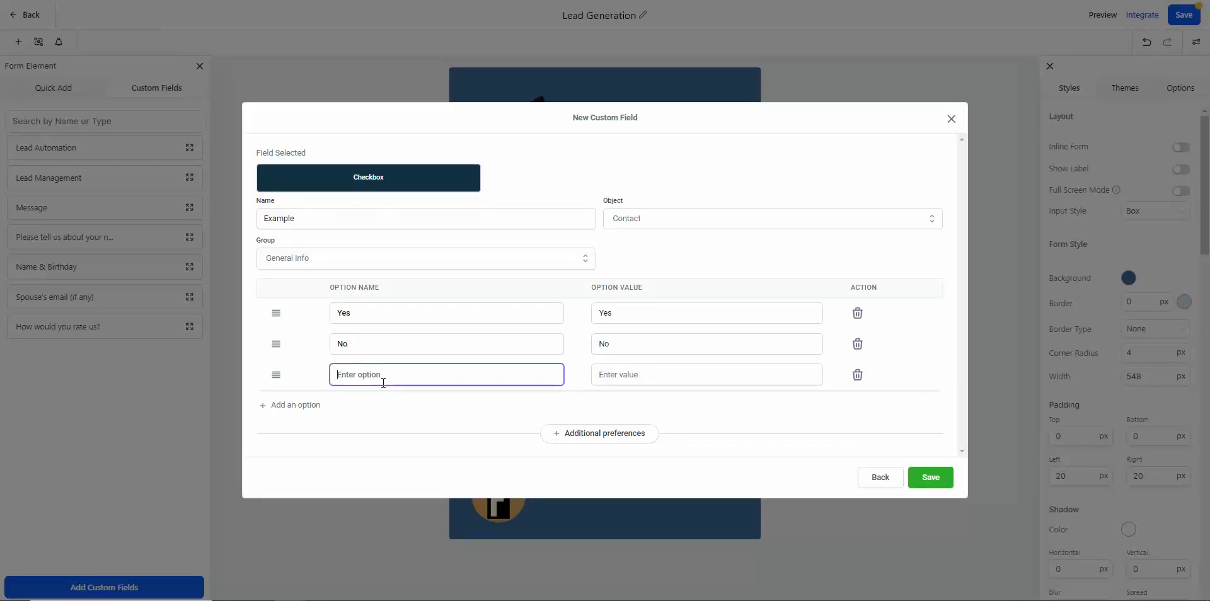
text(Maybe)
click(933, 479)
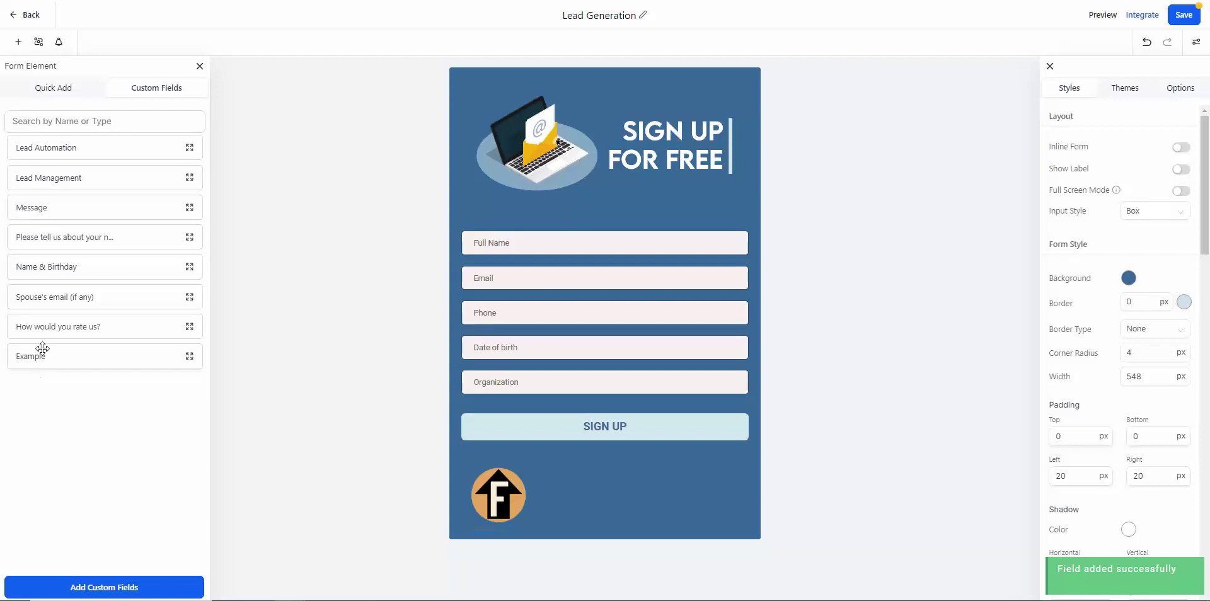
Place the Example checkbox field between Organization and the SIGN UP button, and bring up its settings, leaving it optional.
drag(32, 354, 574, 419)
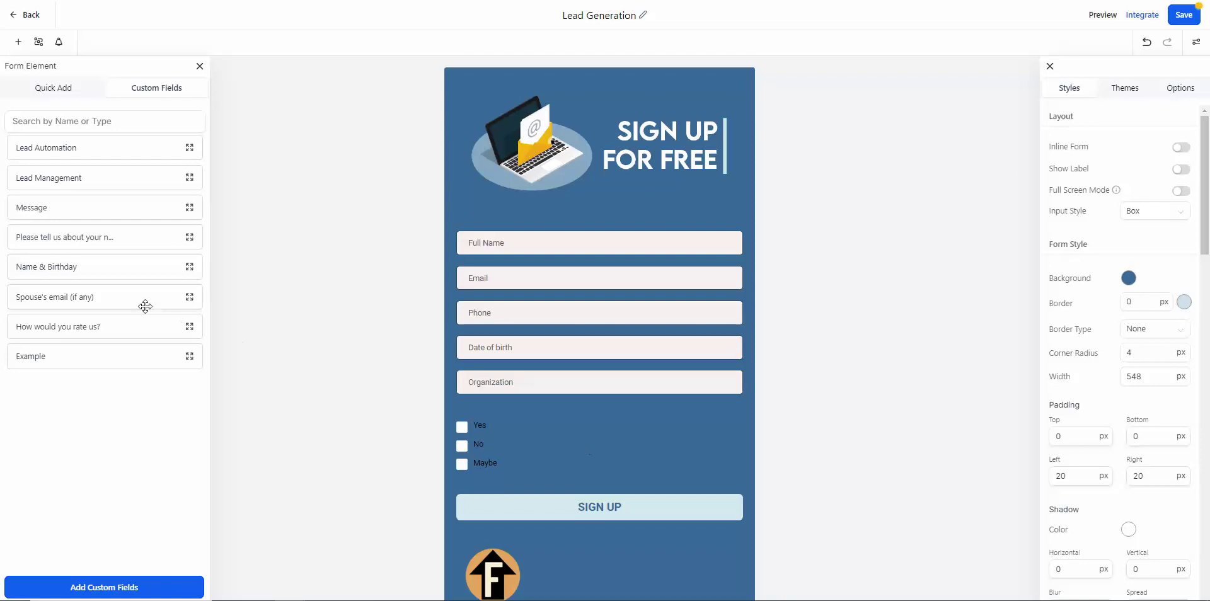
click(493, 452)
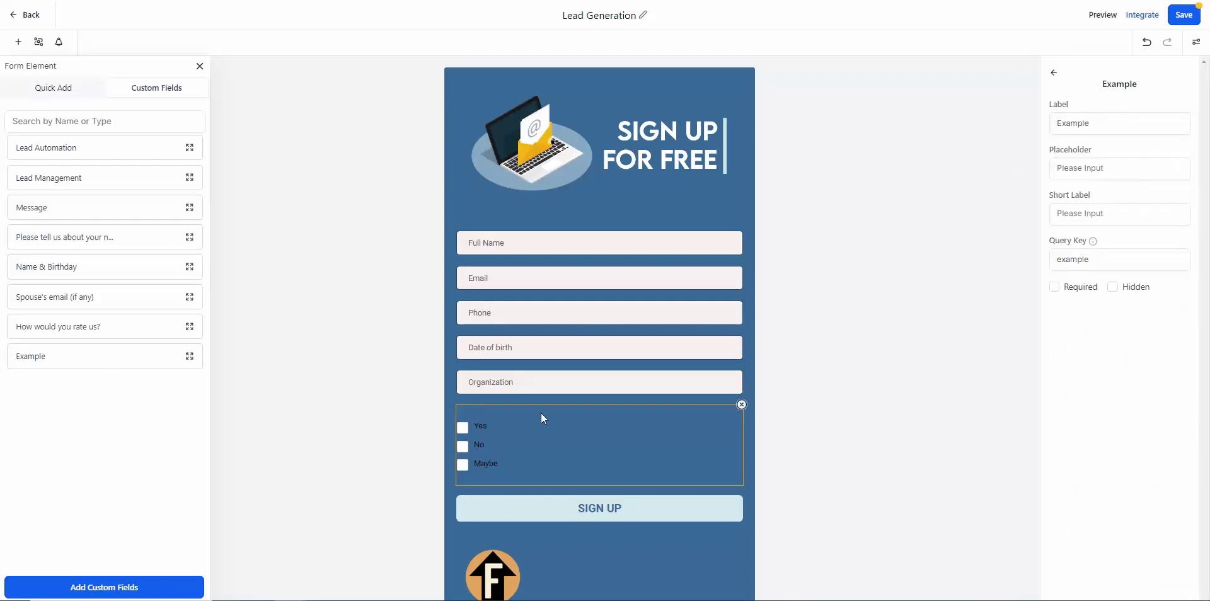
click(1114, 123)
click(1054, 287)
click(1055, 287)
Examine the SIGN UP button's alignment, text, style, padding and shadow settings.
click(591, 521)
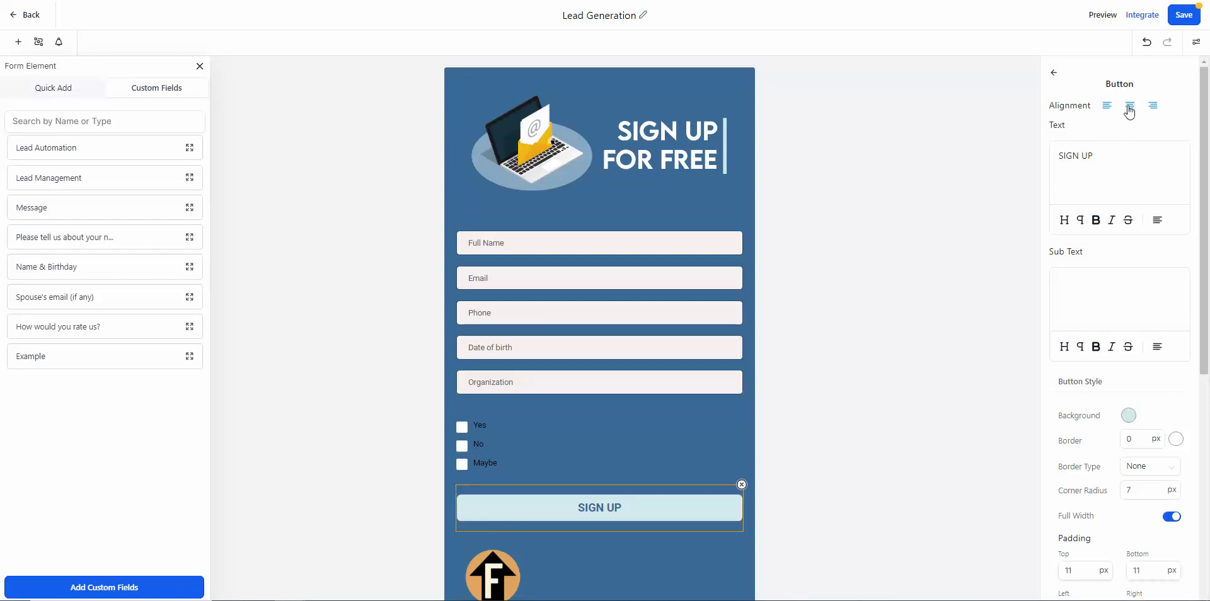
scroll(1113, 357, down, 1)
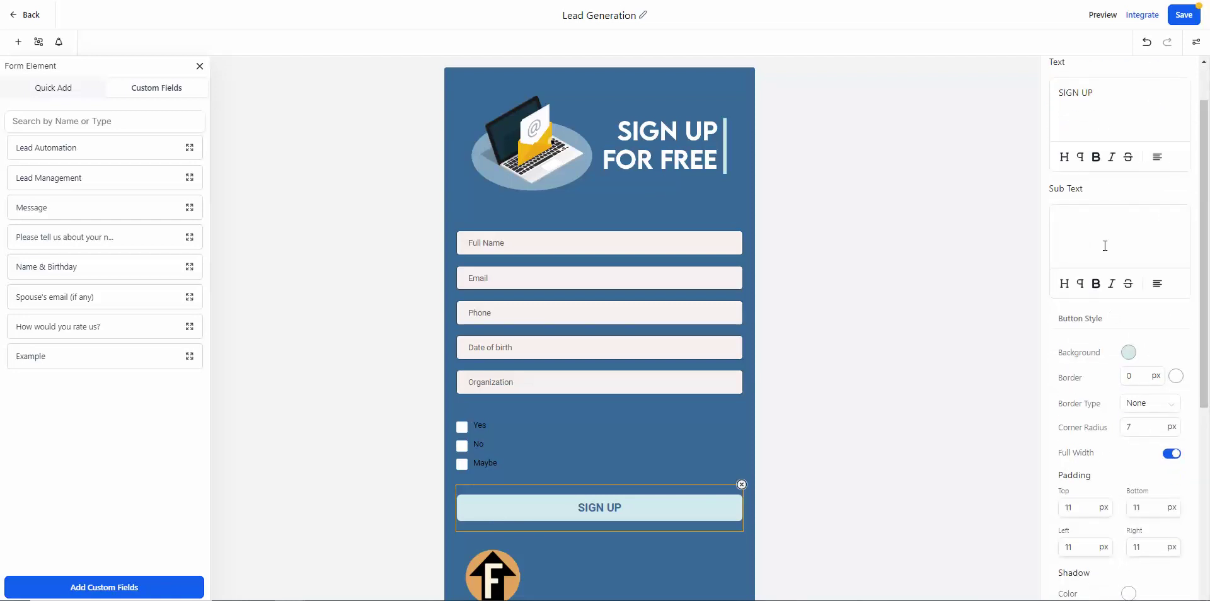
click(1129, 513)
scroll(1129, 513, down, 5)
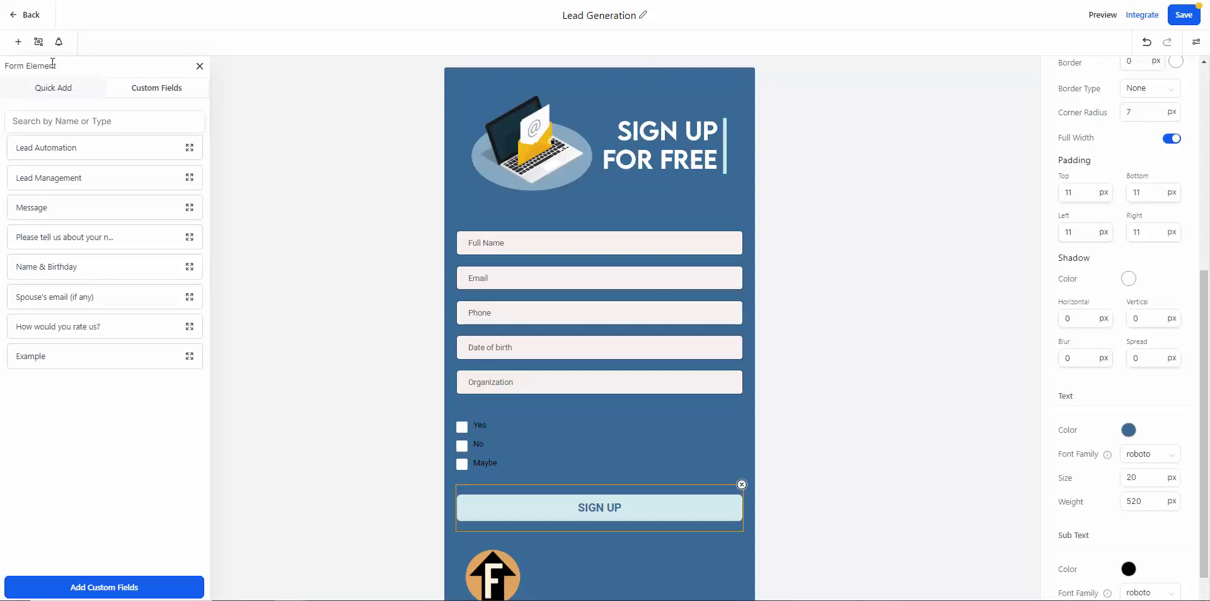
Add a Captcha element from the quick-add elements between the Example checkboxes and the SIGN UP button.
click(19, 42)
click(19, 41)
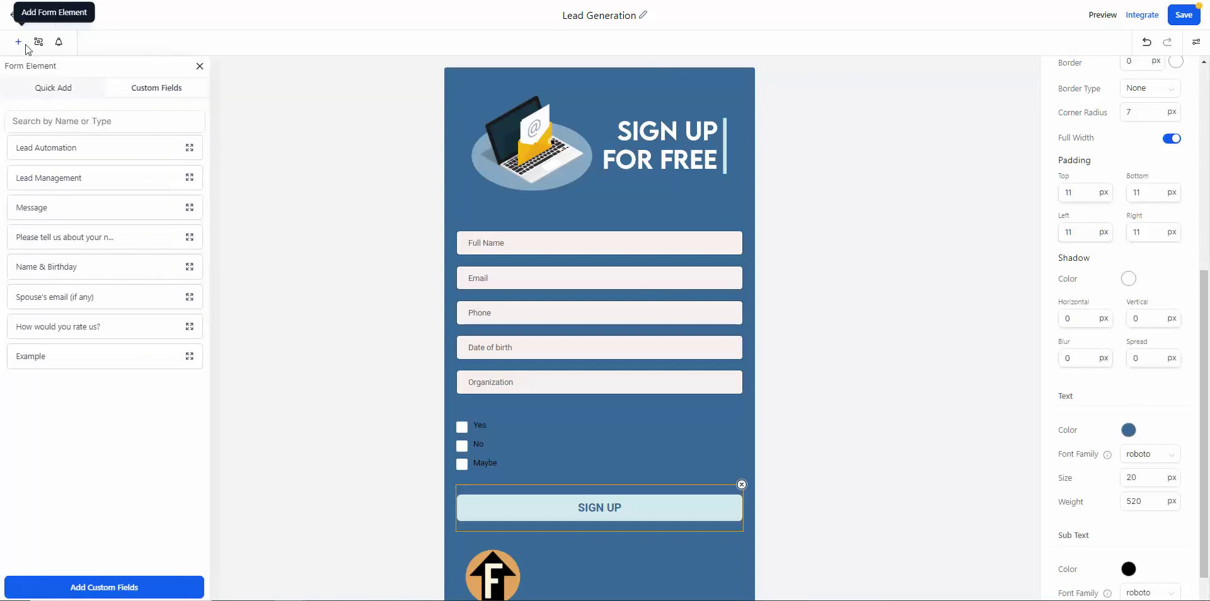
click(48, 88)
scroll(137, 313, down, 1)
scroll(136, 314, down, 4)
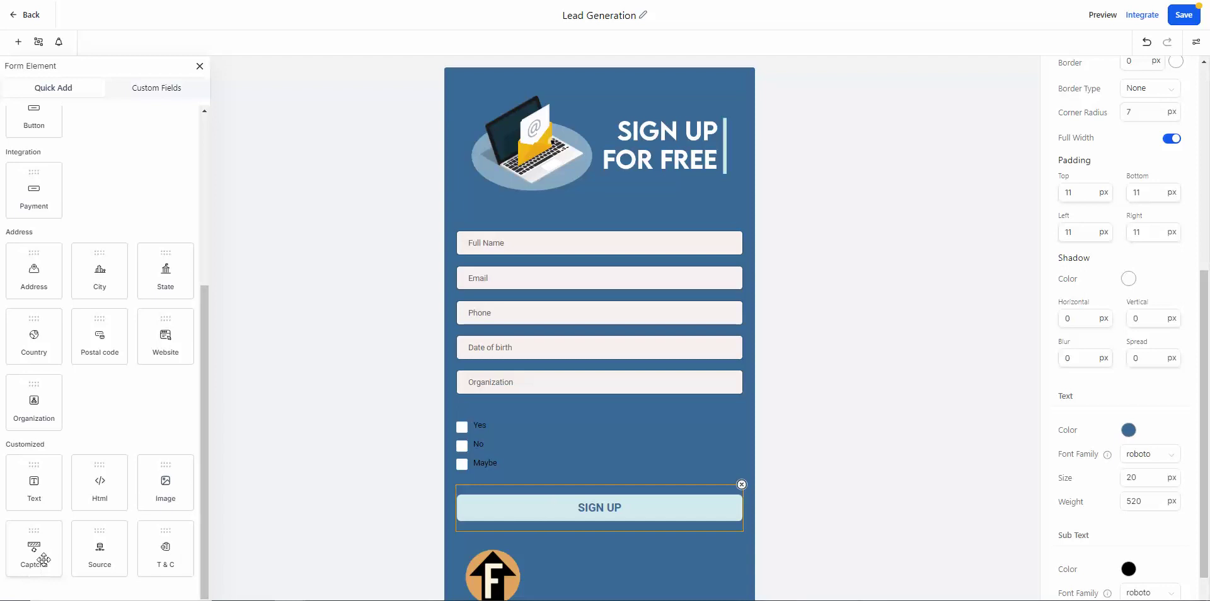
drag(34, 548, 730, 574)
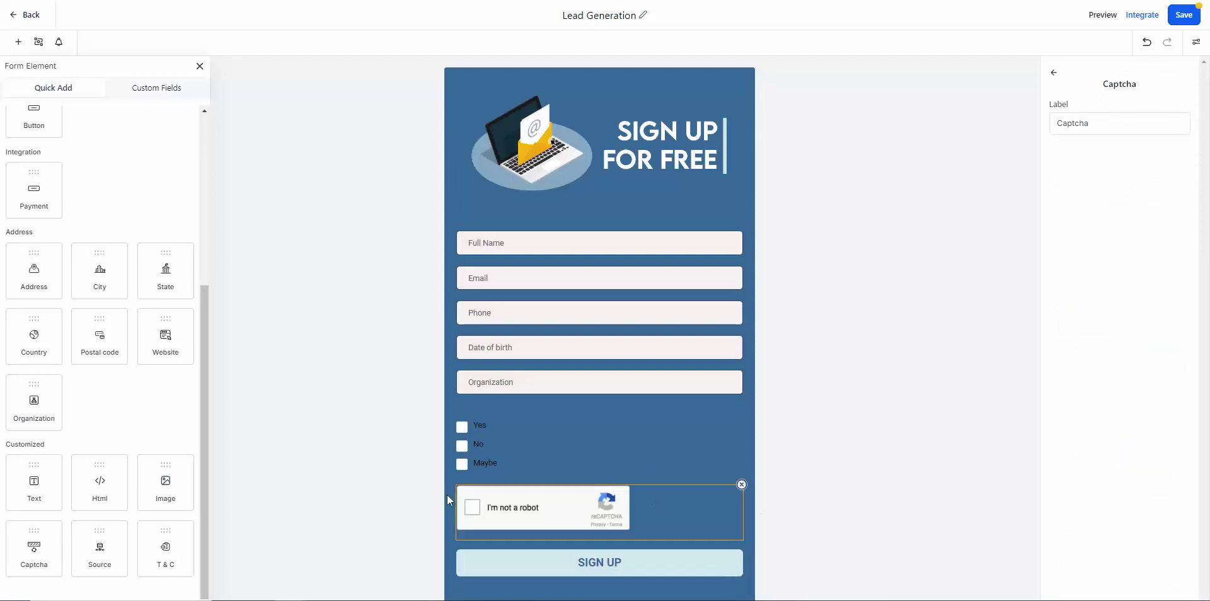
Add an Image element above the header image and upload the black Free Up Systems logo into it.
drag(170, 477, 641, 140)
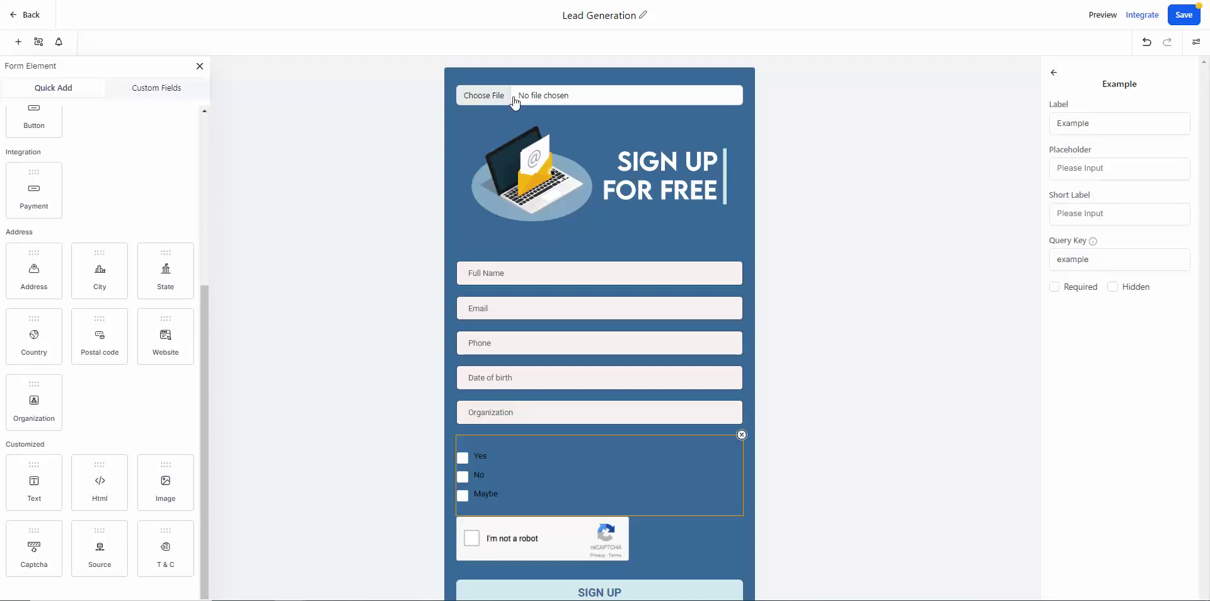
click(487, 95)
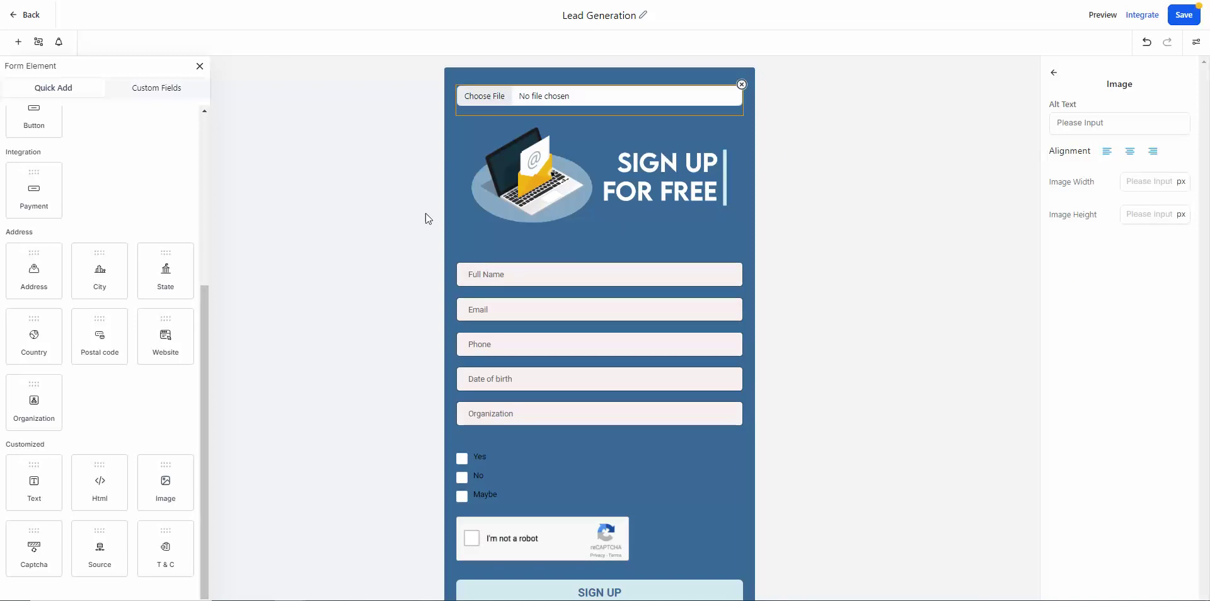
click(550, 105)
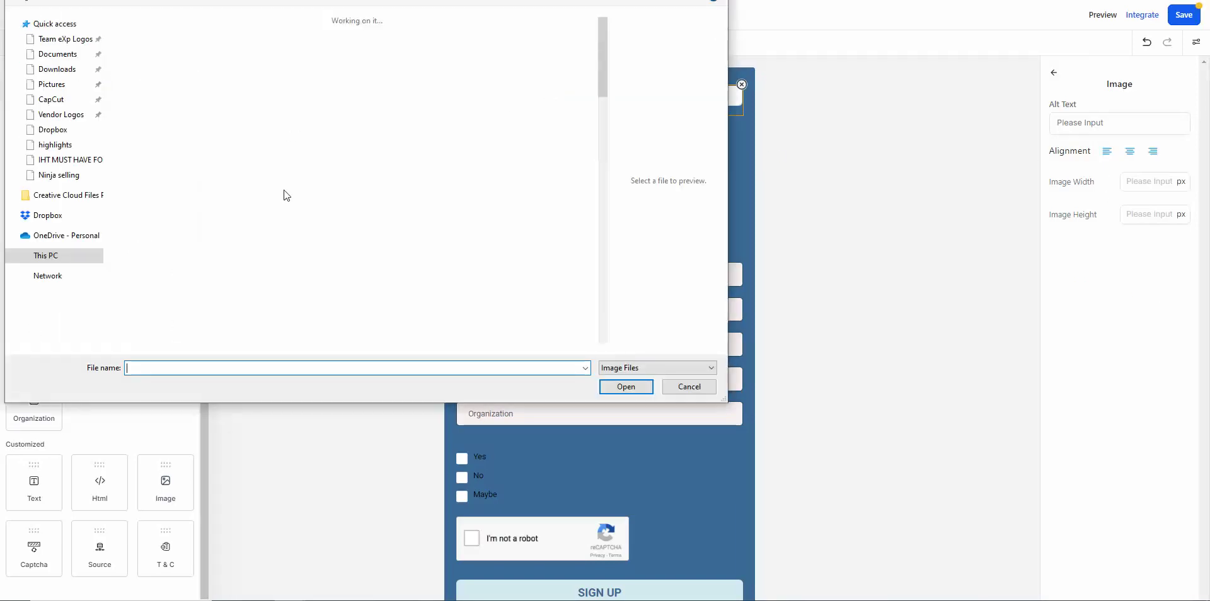
scroll(418, 248, down, 10)
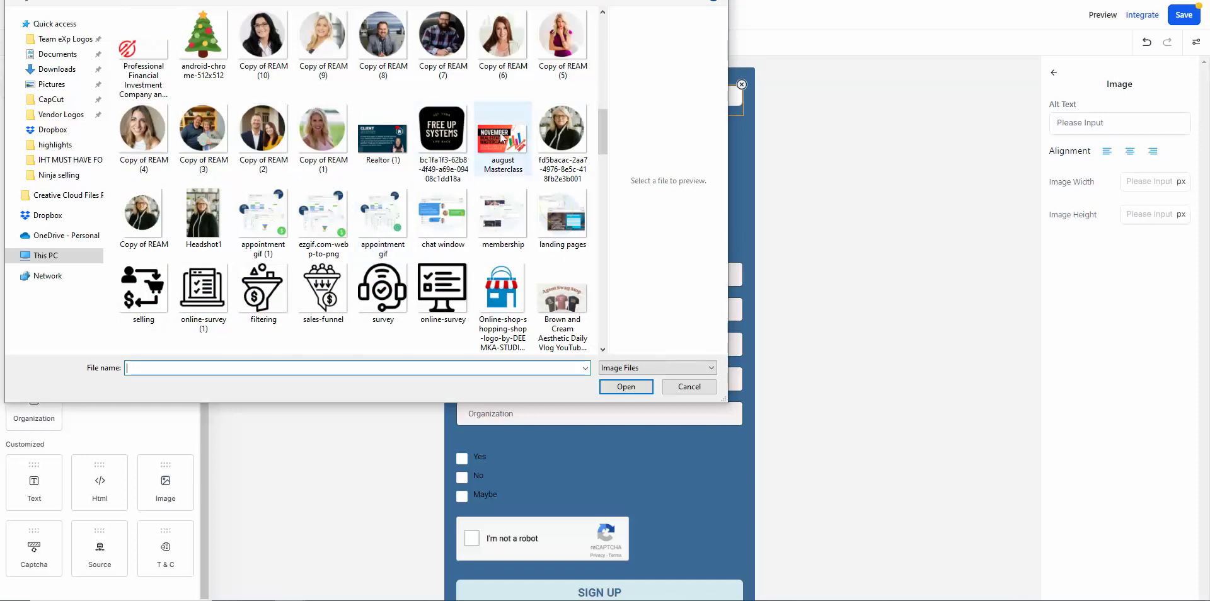
double_click(429, 133)
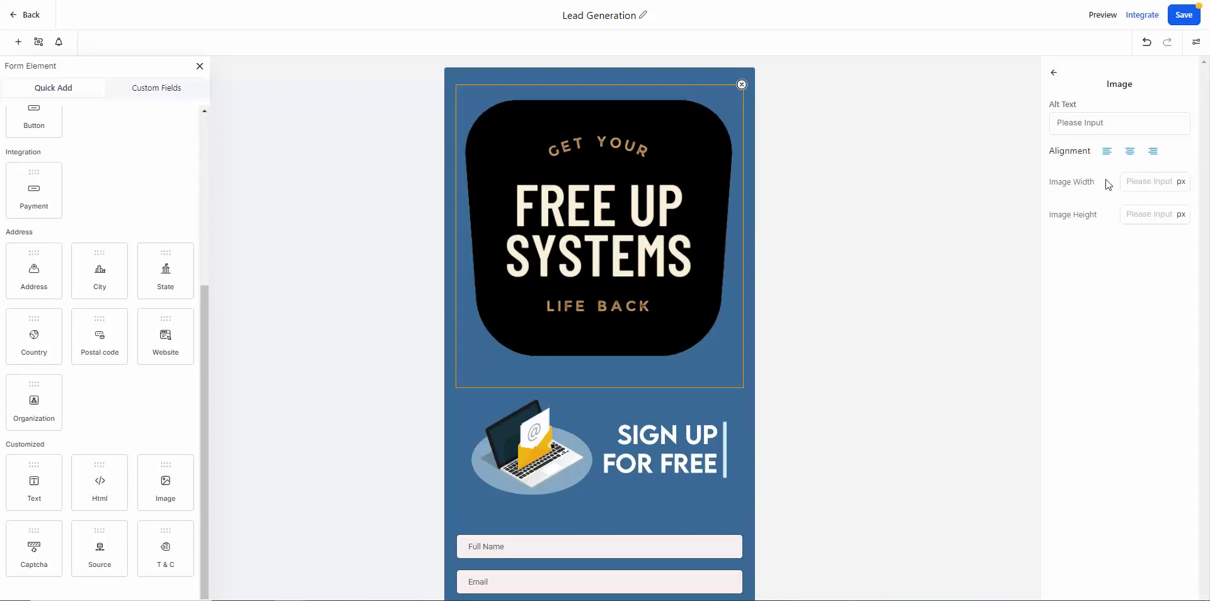
Set the width of the Free Up Systems logo image to 50 px.
click(1149, 185)
text(50)
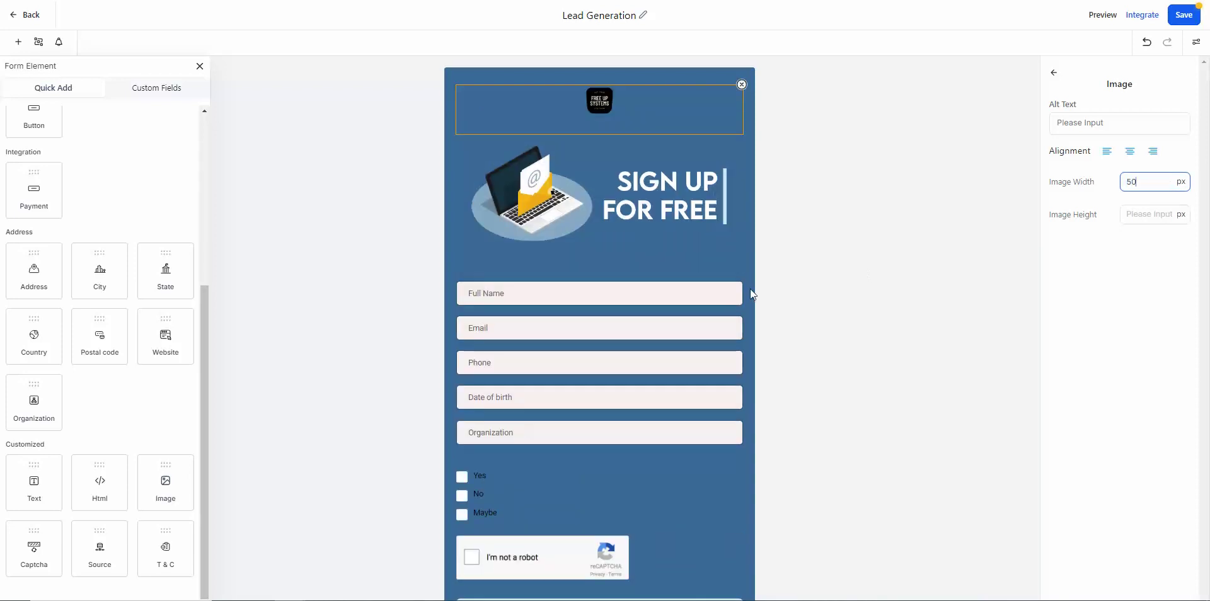
click(821, 195)
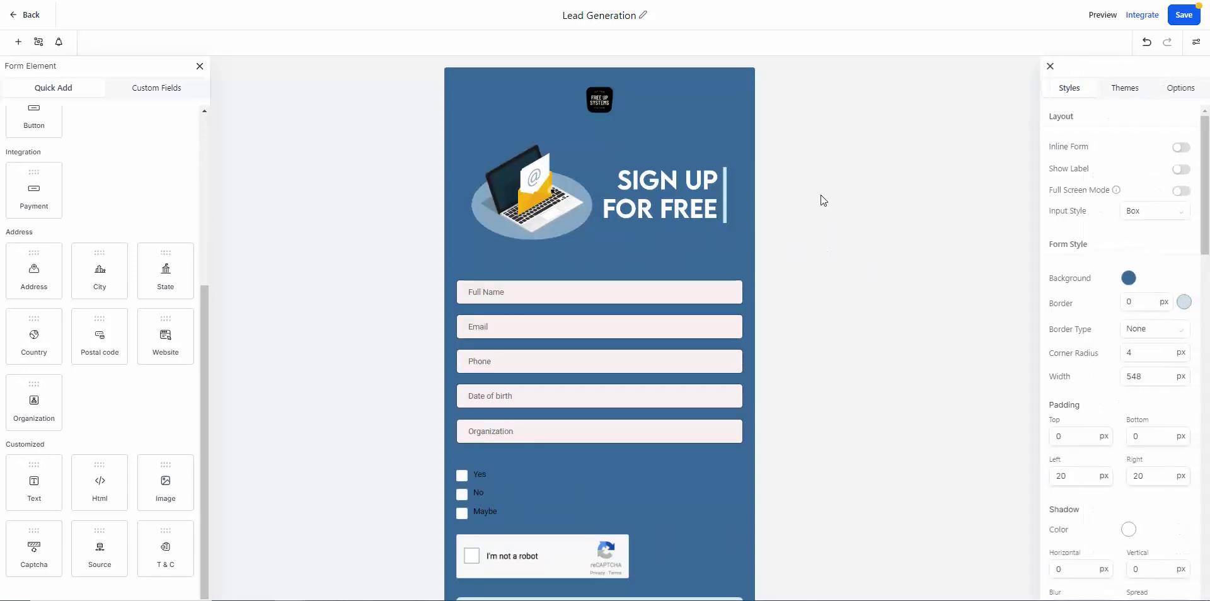
Look over the complete form and save it.
scroll(365, 410, down, 3)
scroll(476, 440, up, 3)
click(1184, 19)
Preview the saved form, check it from the logo down to the SIGN UP button, and close the preview.
click(1102, 19)
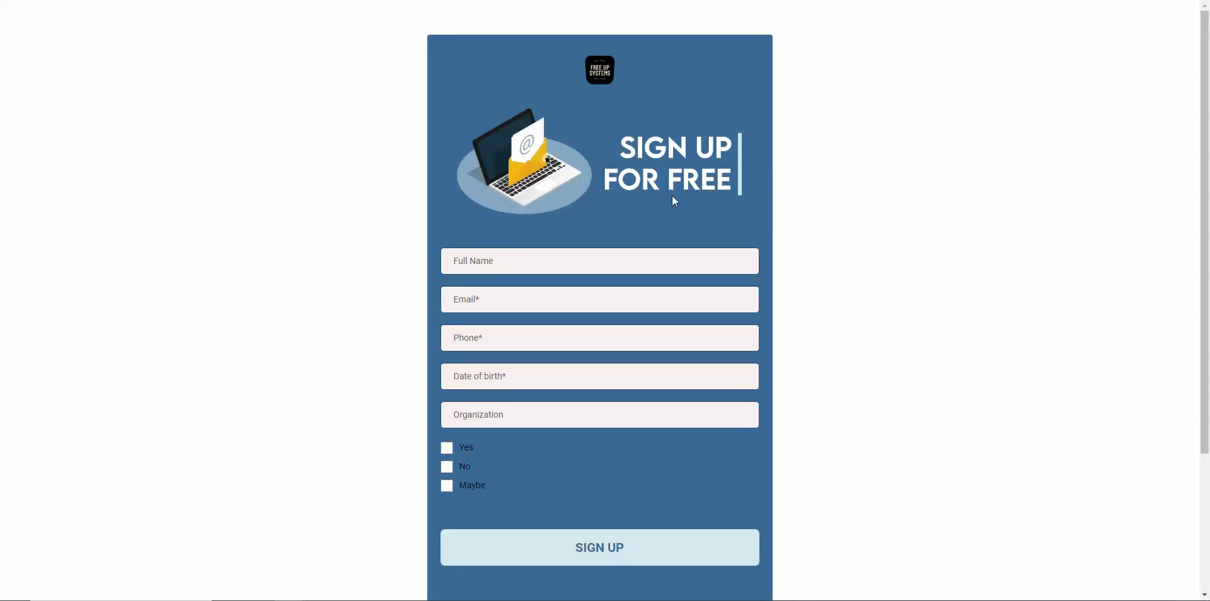
scroll(674, 200, down, 3)
scroll(676, 206, up, 3)
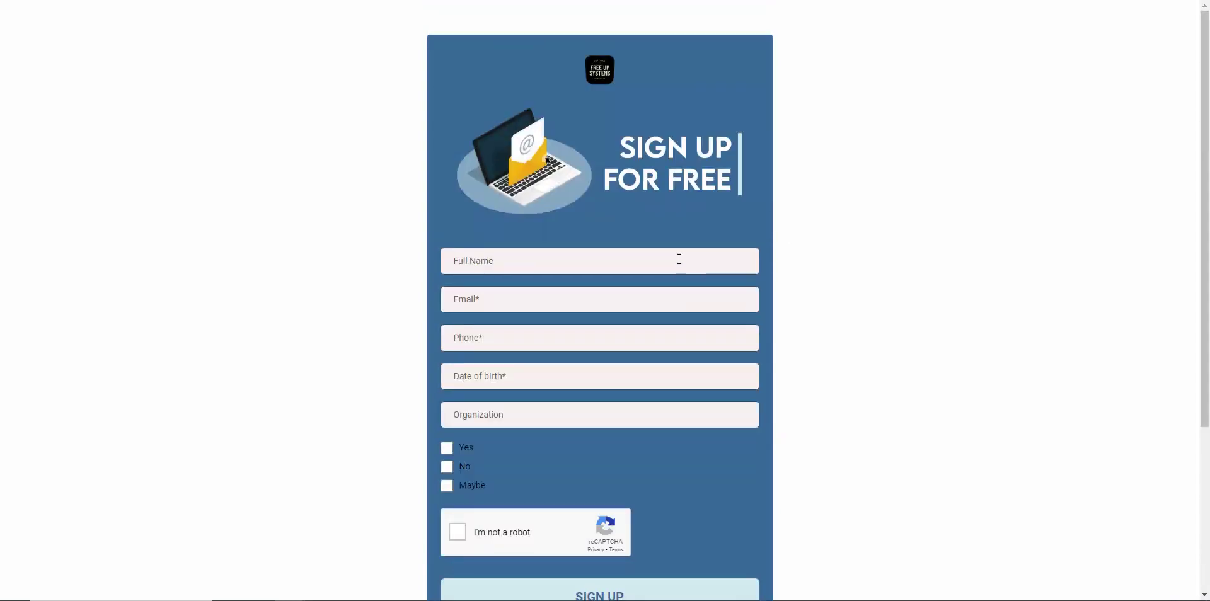
scroll(679, 259, down, 2)
key(ctrl+w)
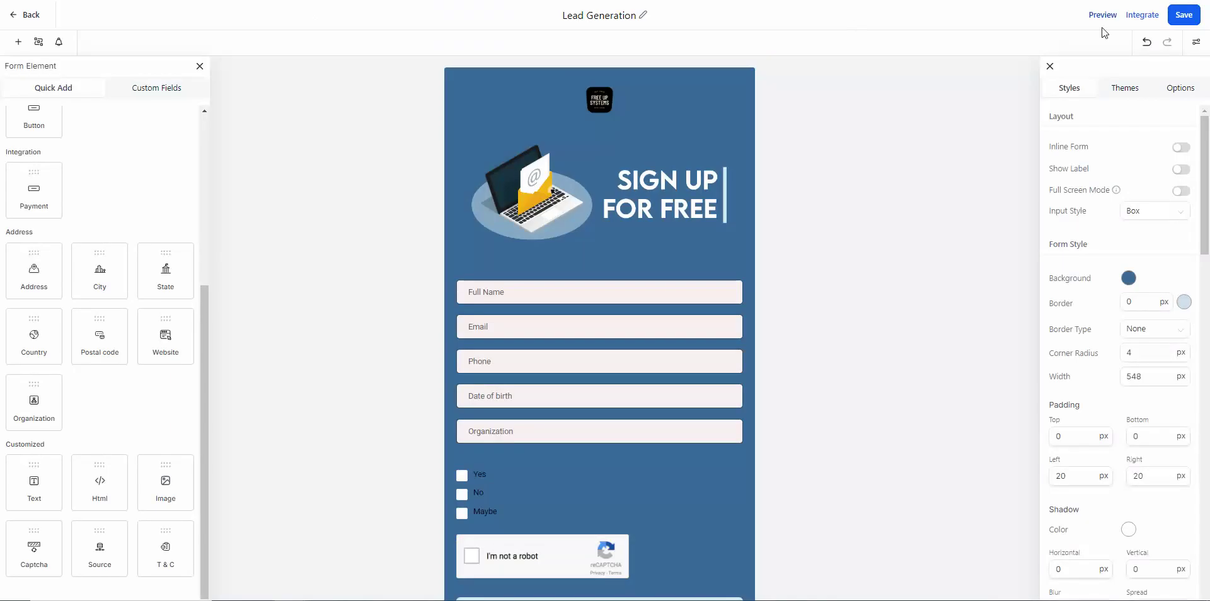
Copy the form's embed code with the Inline layout from the integration options, and close them.
click(1144, 17)
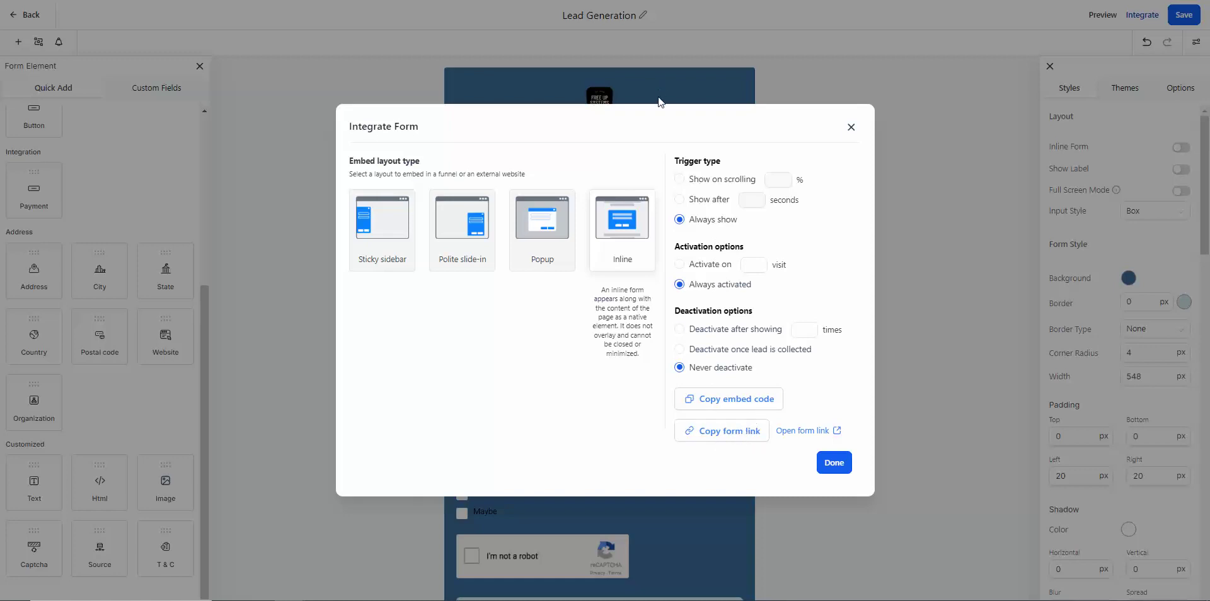
click(750, 403)
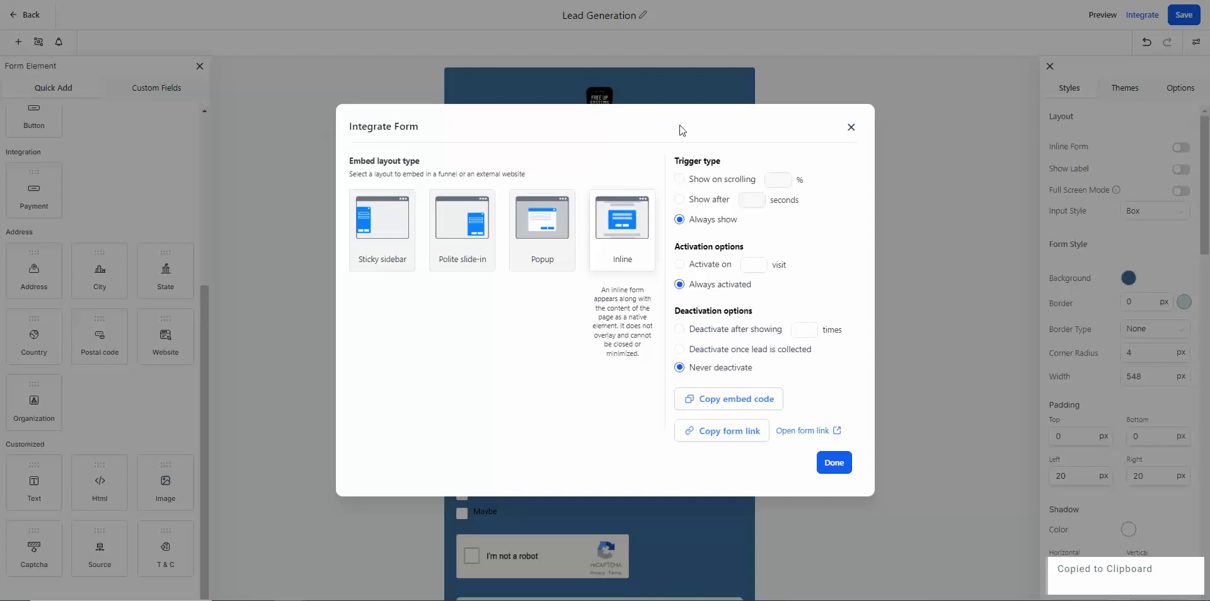
click(850, 130)
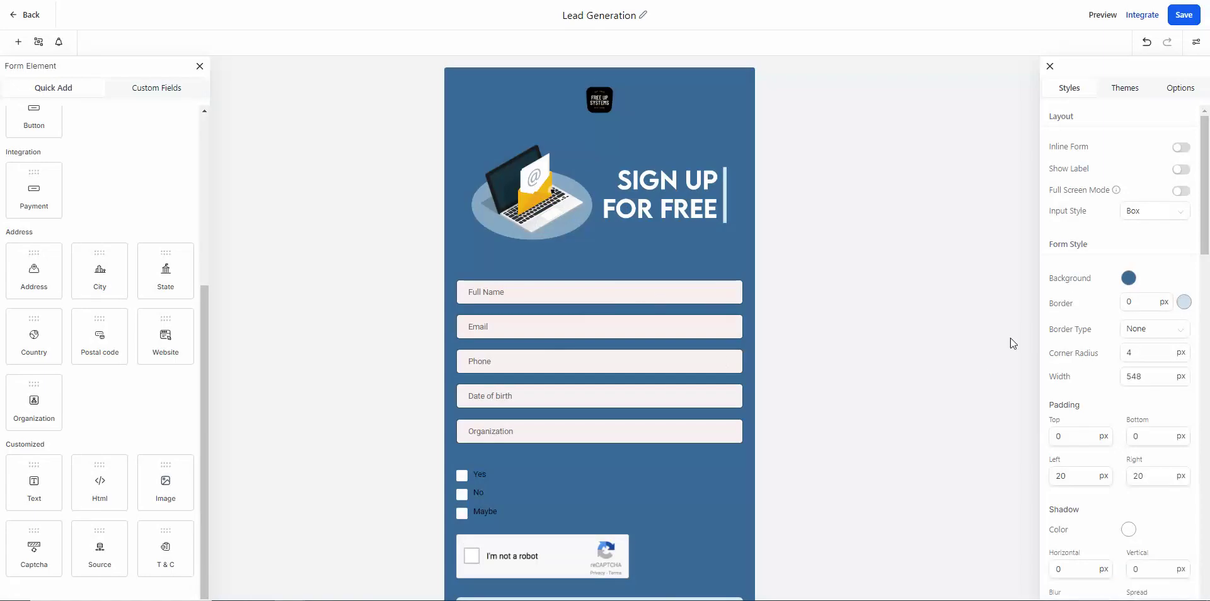